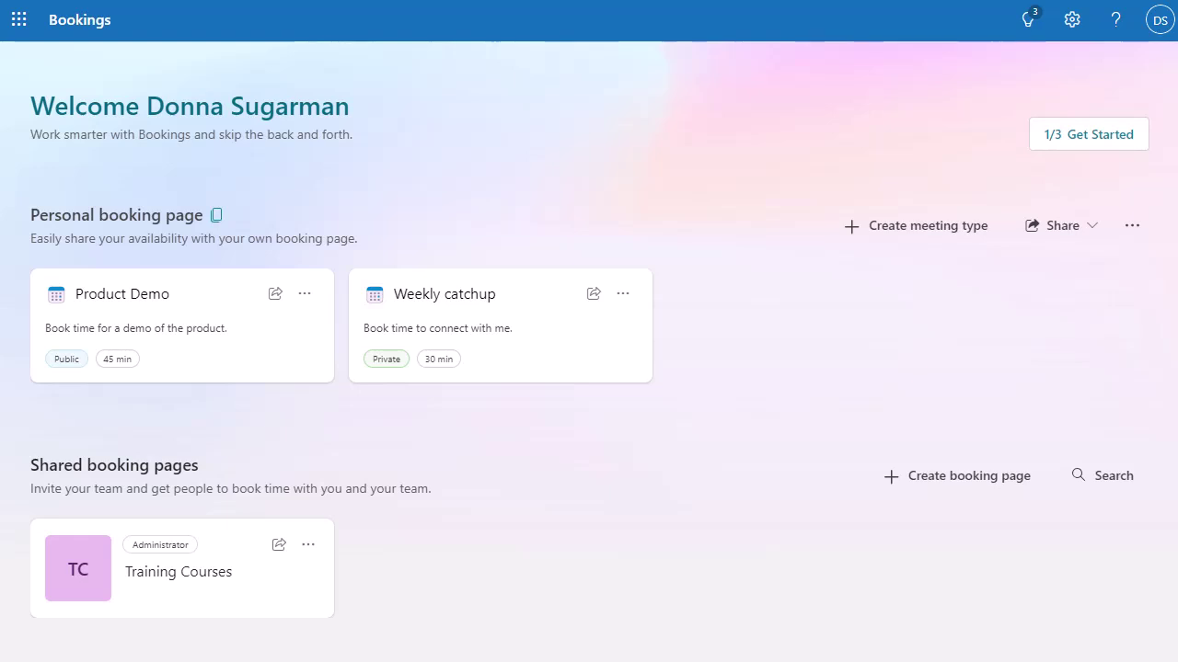
# Start a new shared booking page from scratch and name it Systems Training Courses
pyautogui.click(965, 479)
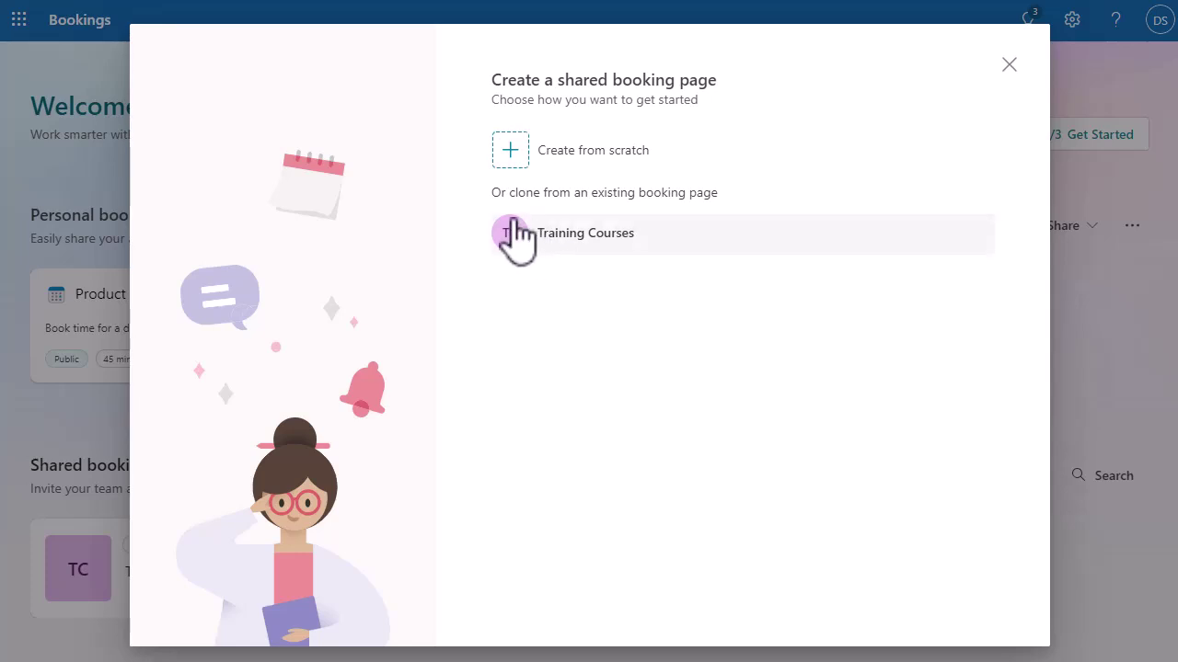
pyautogui.click(507, 152)
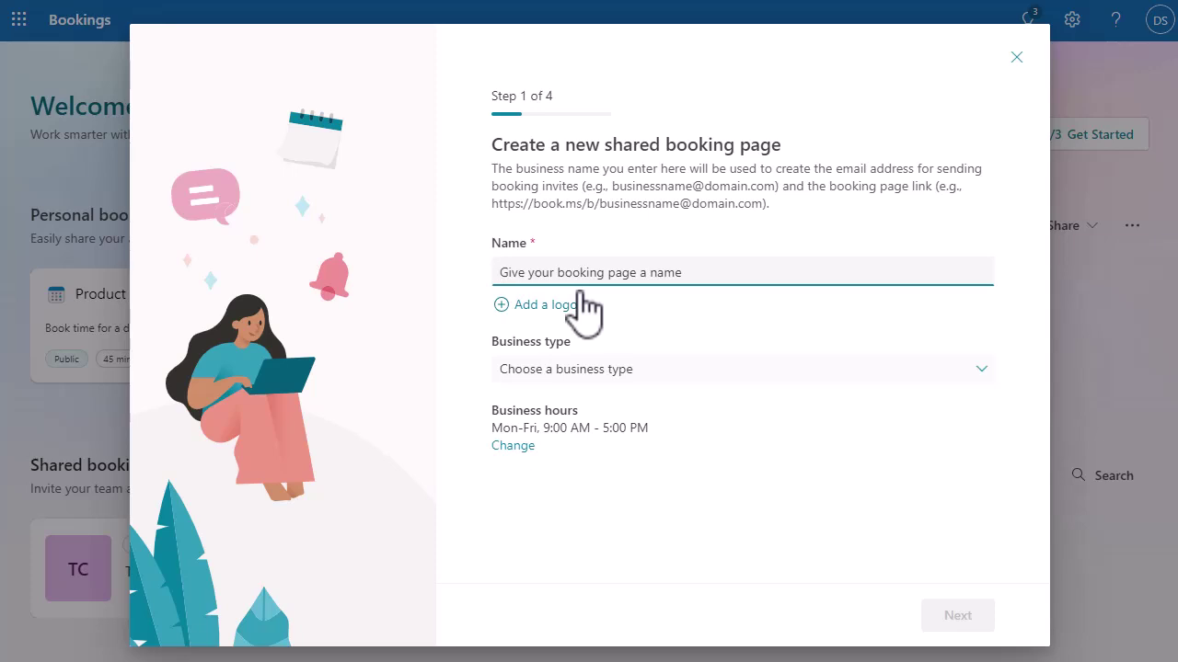
pyautogui.write('System Training Courses')
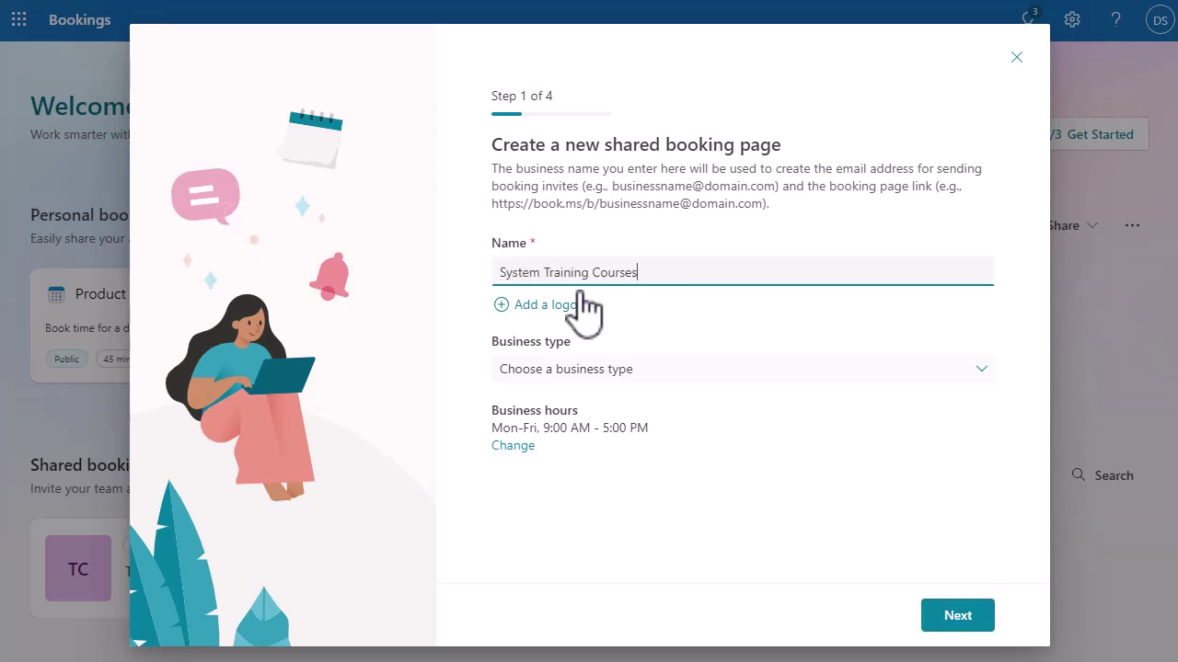
pyautogui.click(540, 273)
pyautogui.write('s')
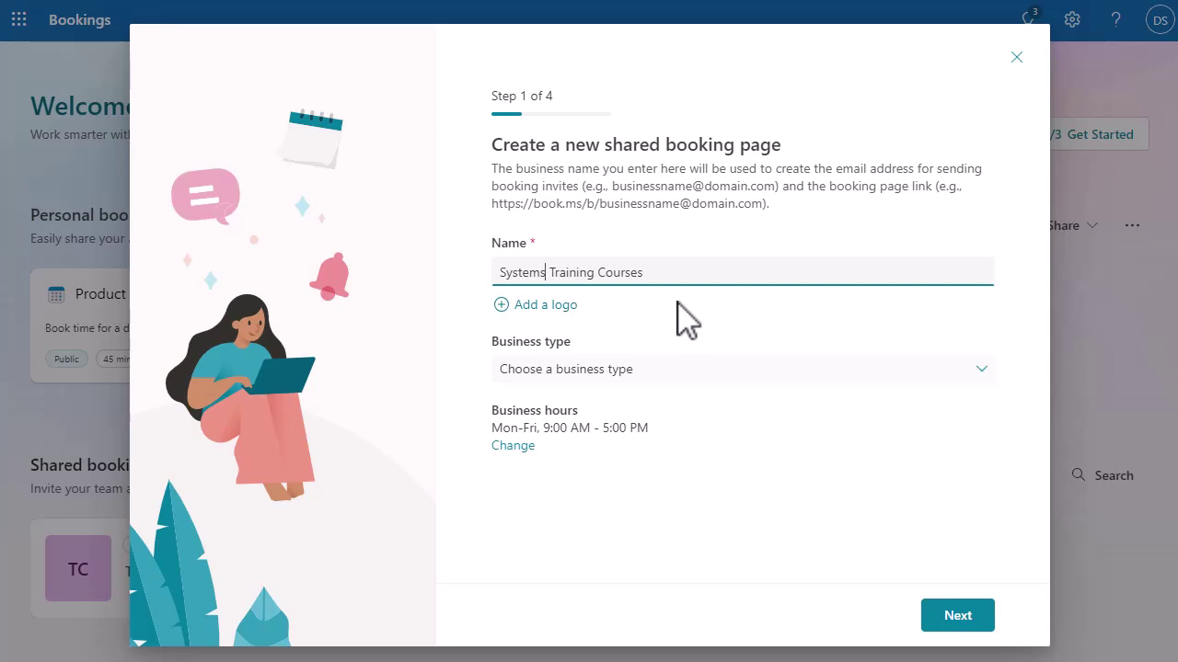
# Set the business type to Education and continue to the staff invitation stage
pyautogui.click(637, 370)
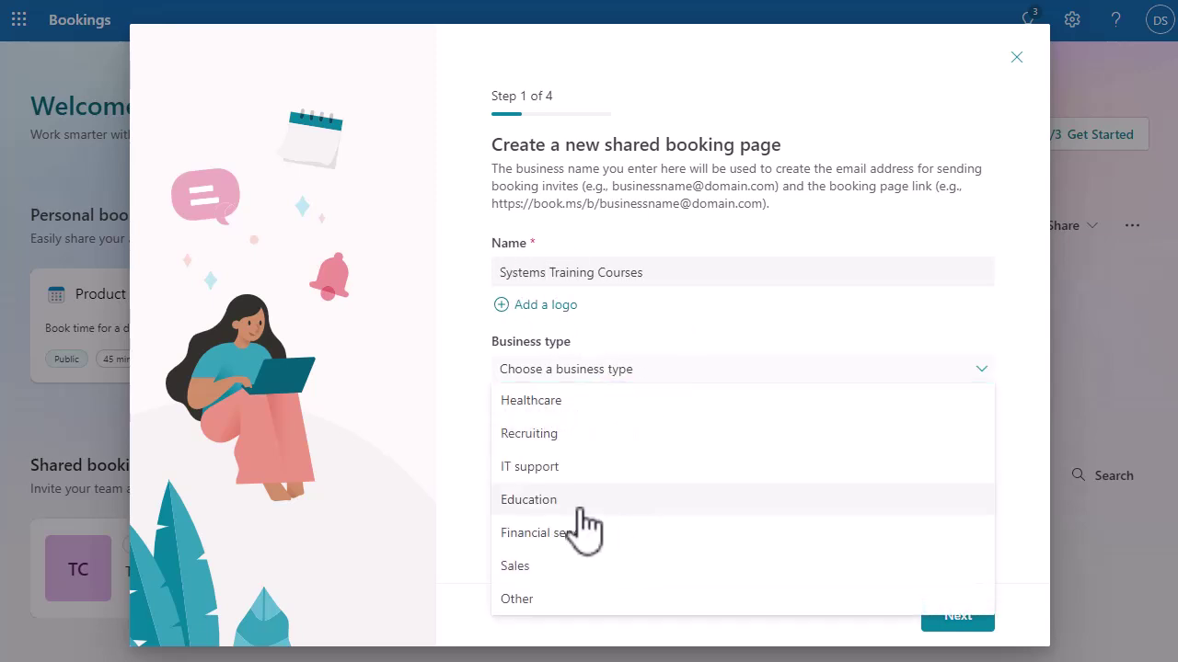
pyautogui.click(540, 500)
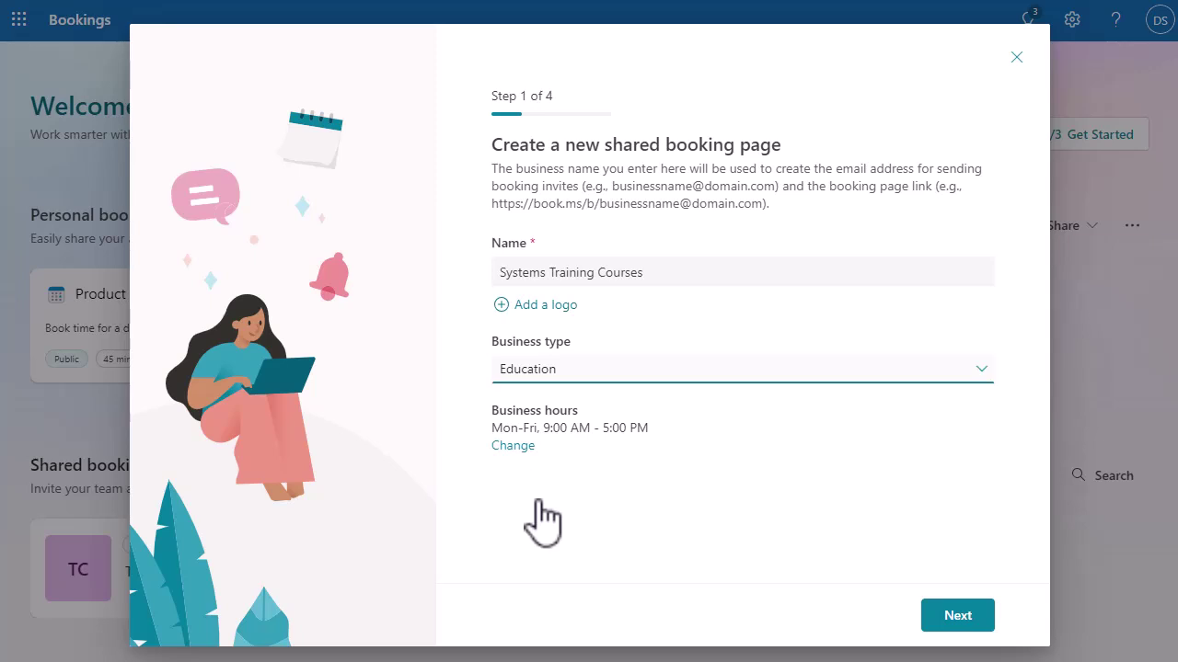
pyautogui.click(968, 621)
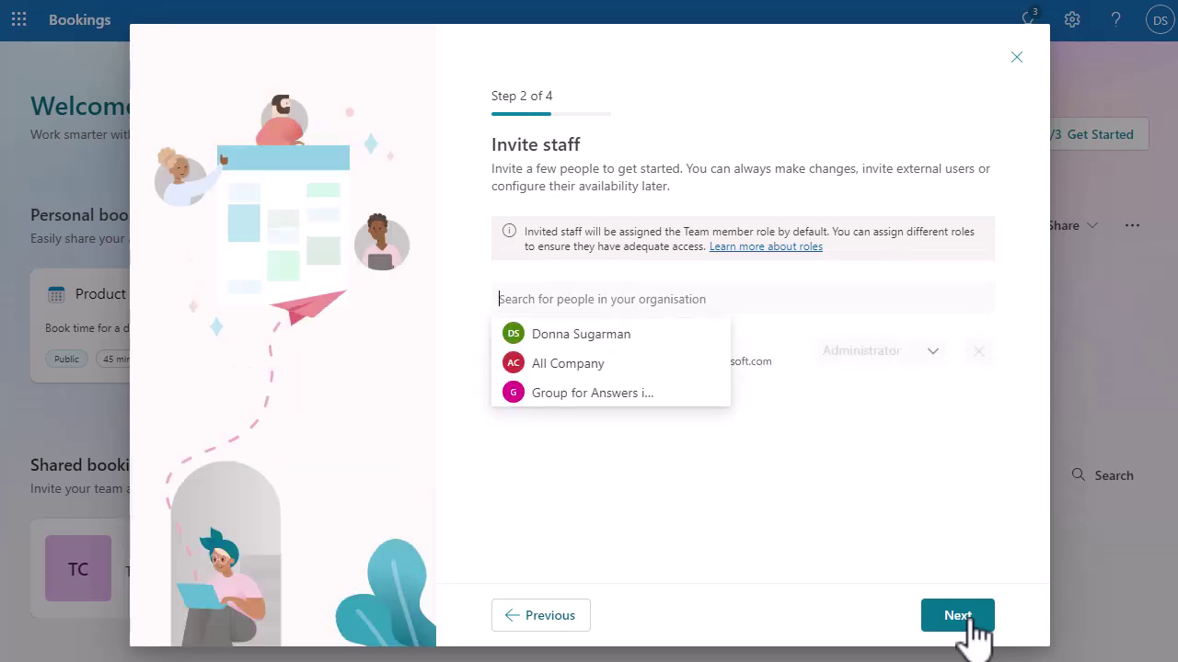
# Invite the first suggested person as staff, then create and open the booking page with the default service and booking permissions
pyautogui.click(590, 336)
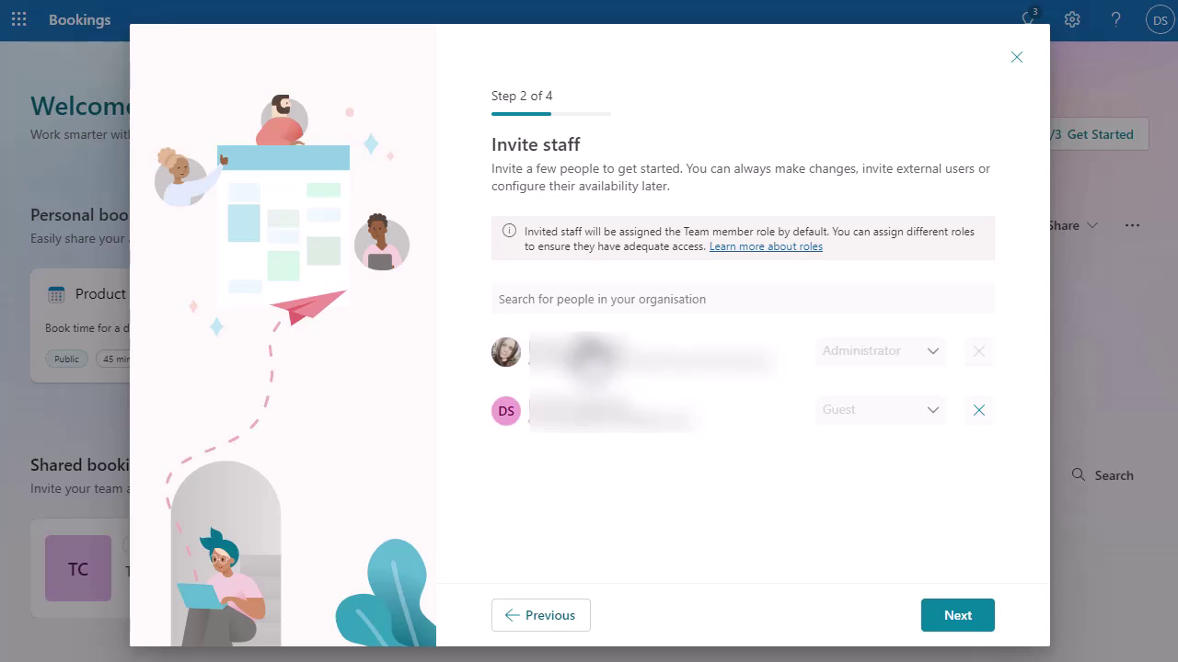
pyautogui.click(956, 619)
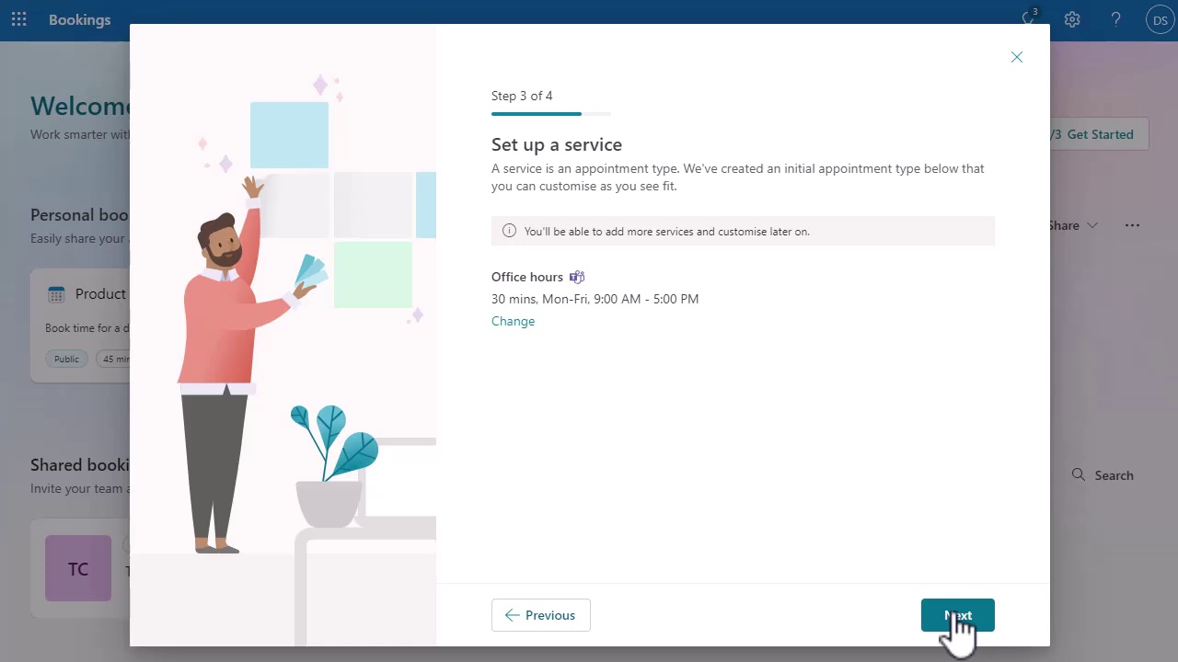
pyautogui.click(955, 618)
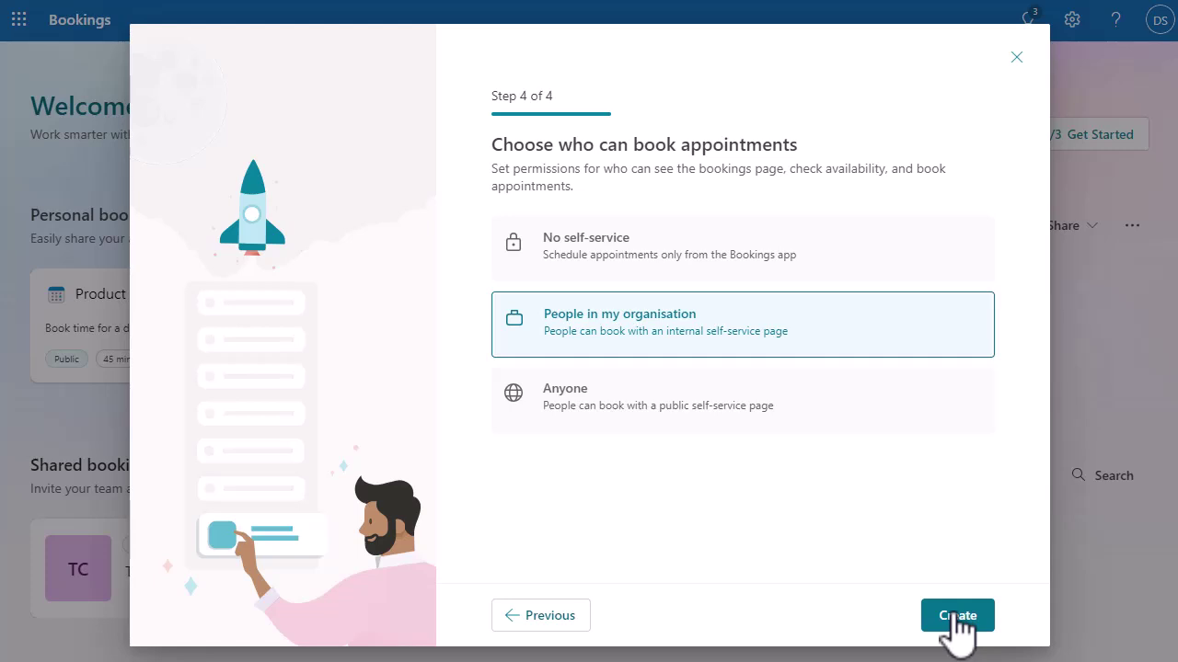
pyautogui.click(955, 615)
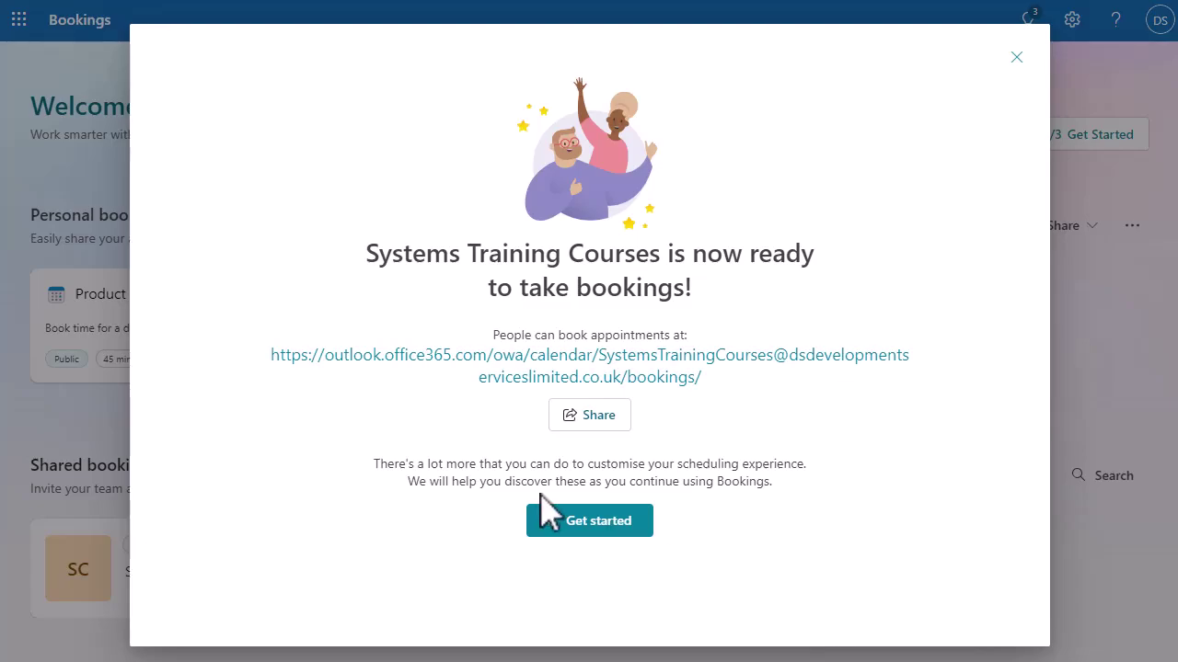
pyautogui.click(581, 534)
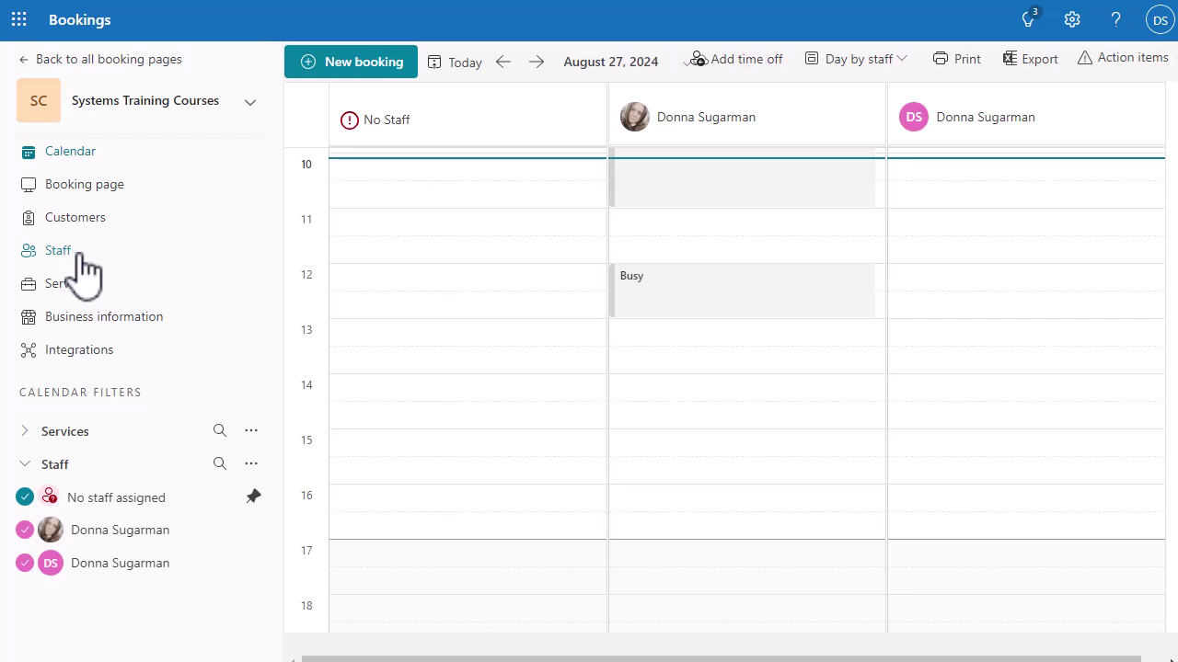
# Add a new service to the booking page and name it Getting started with the system
pyautogui.click(67, 285)
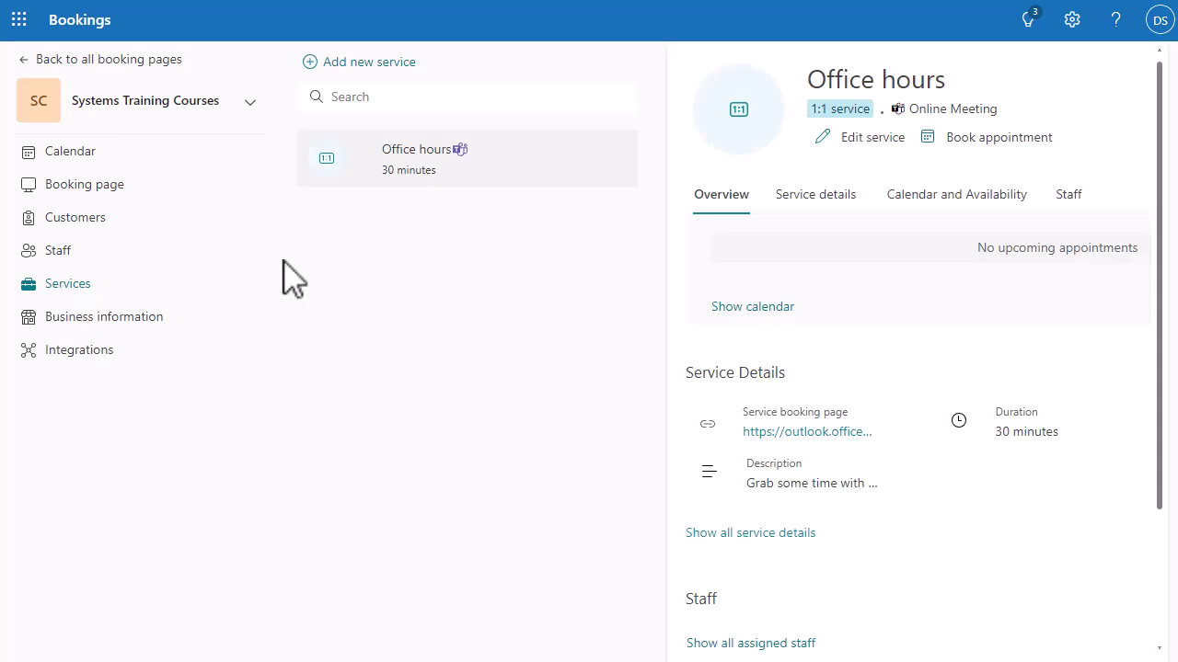
pyautogui.click(369, 65)
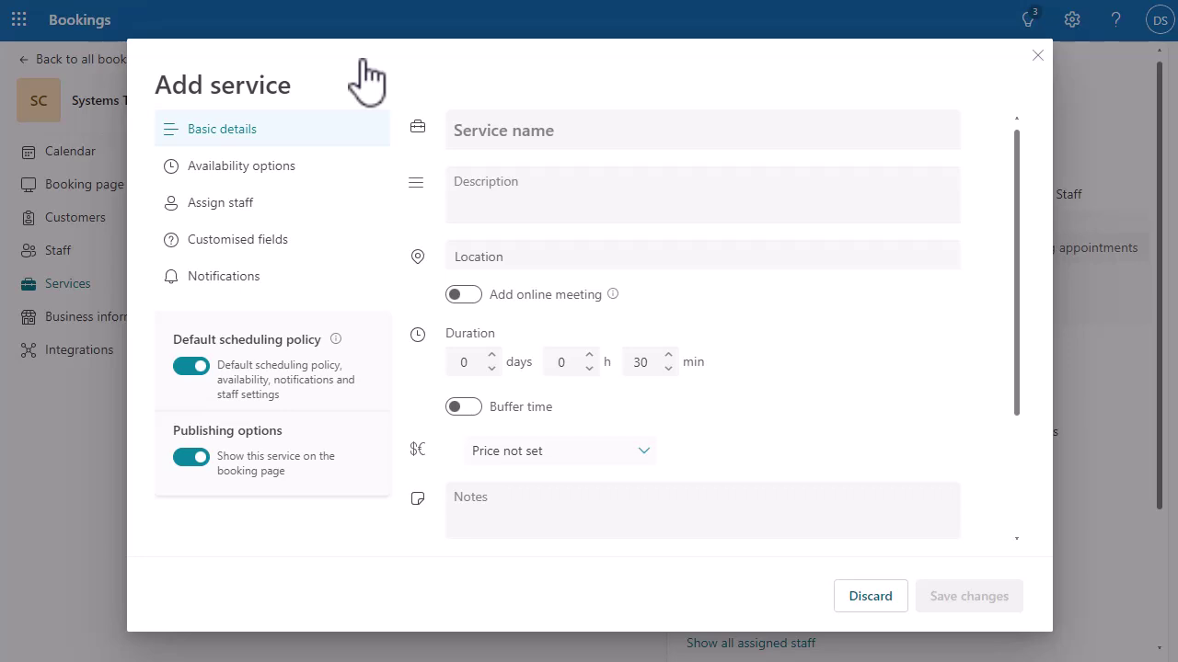
pyautogui.click(522, 131)
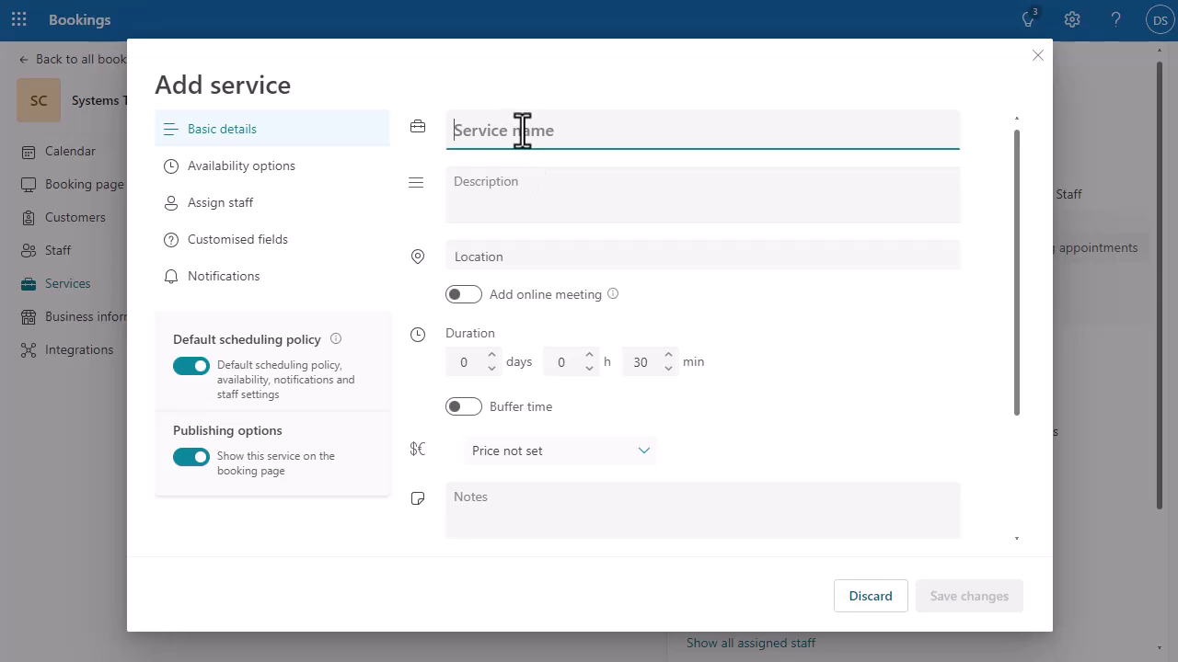
pyautogui.write('Getting')
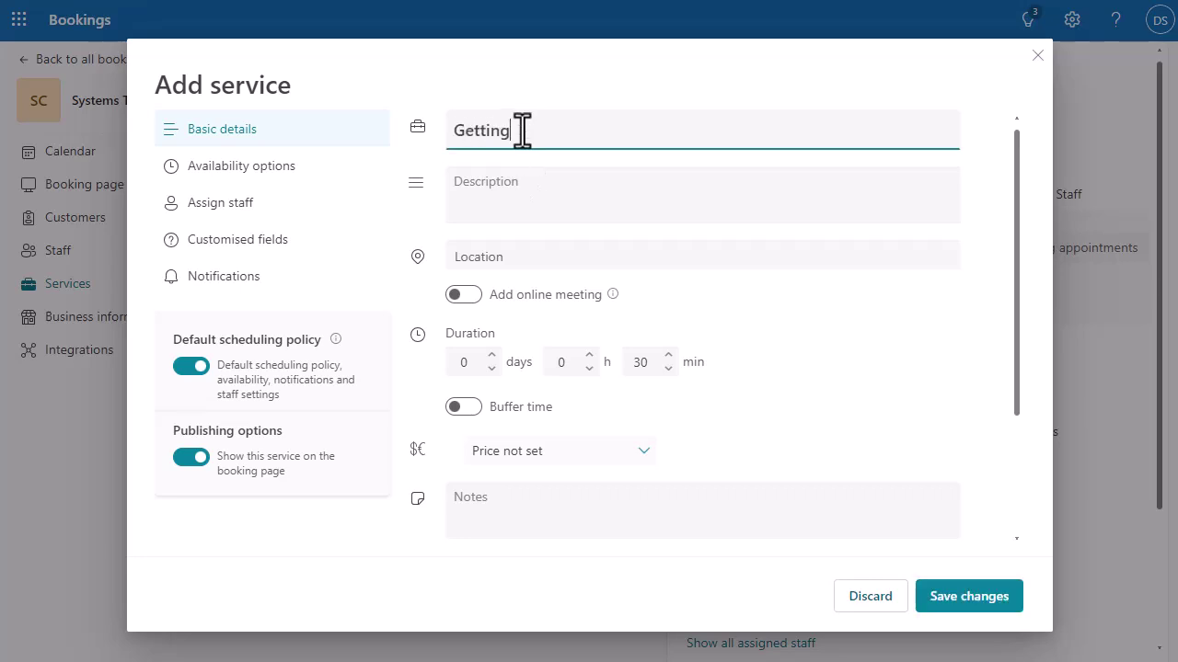
pyautogui.write(' started with the system')
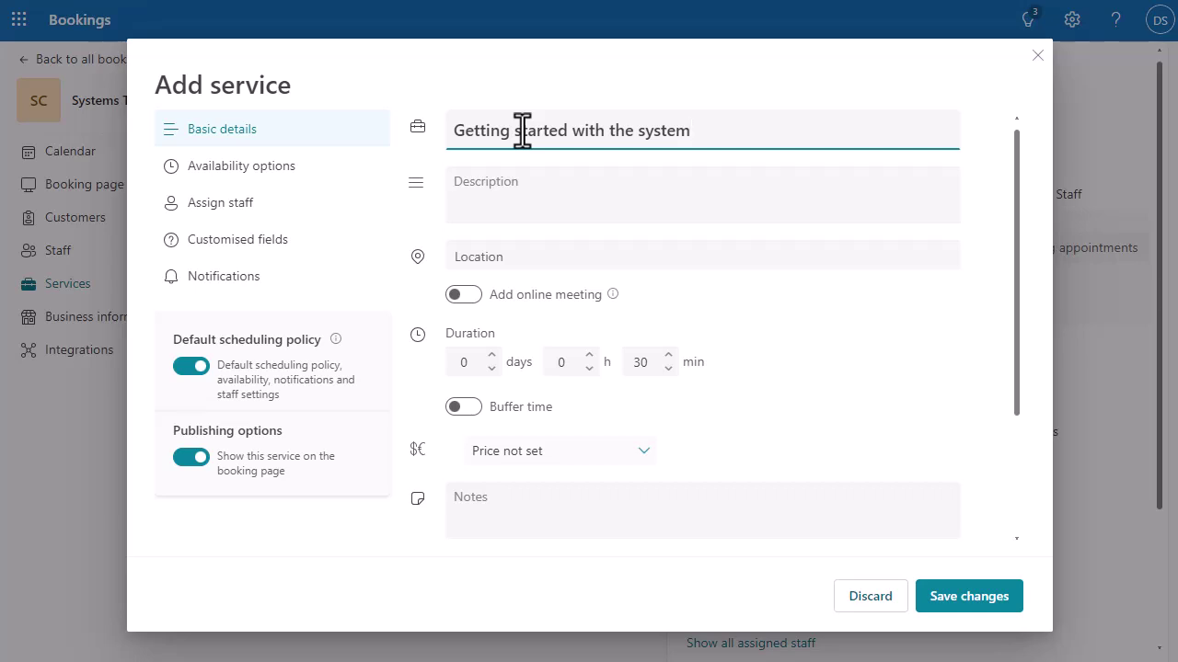
# Enable an online meeting with an anonymous link for customers and set the service duration to 1 h 30 min
pyautogui.click(469, 294)
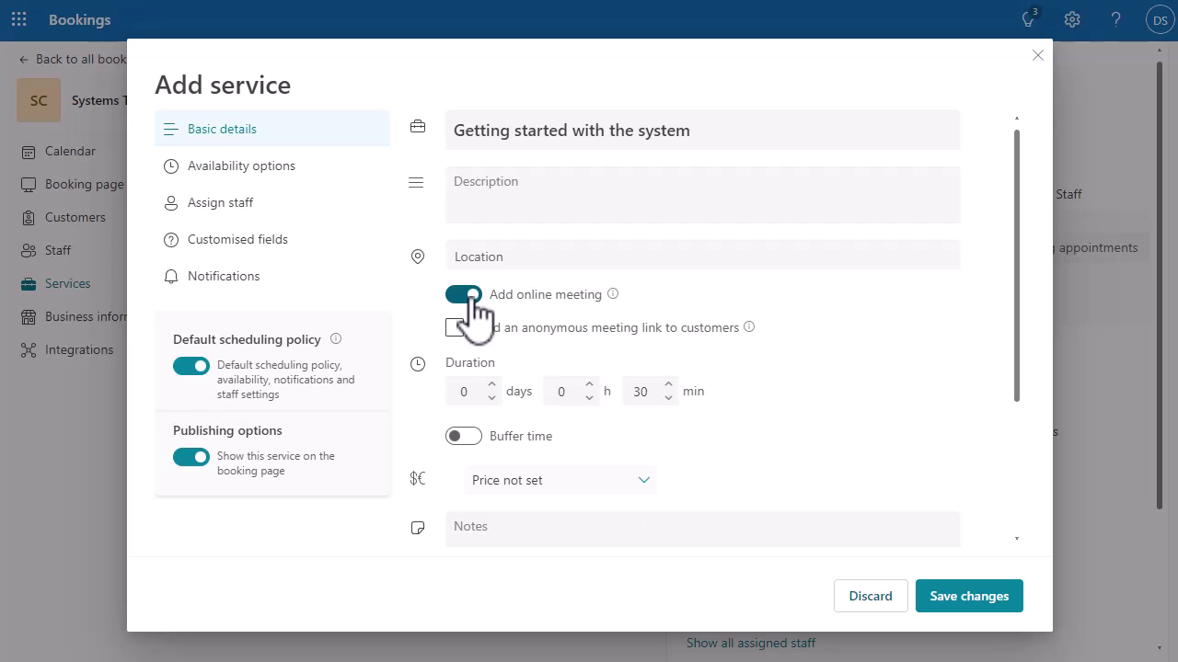
pyautogui.click(456, 329)
pyautogui.click(588, 384)
pyautogui.click(653, 460)
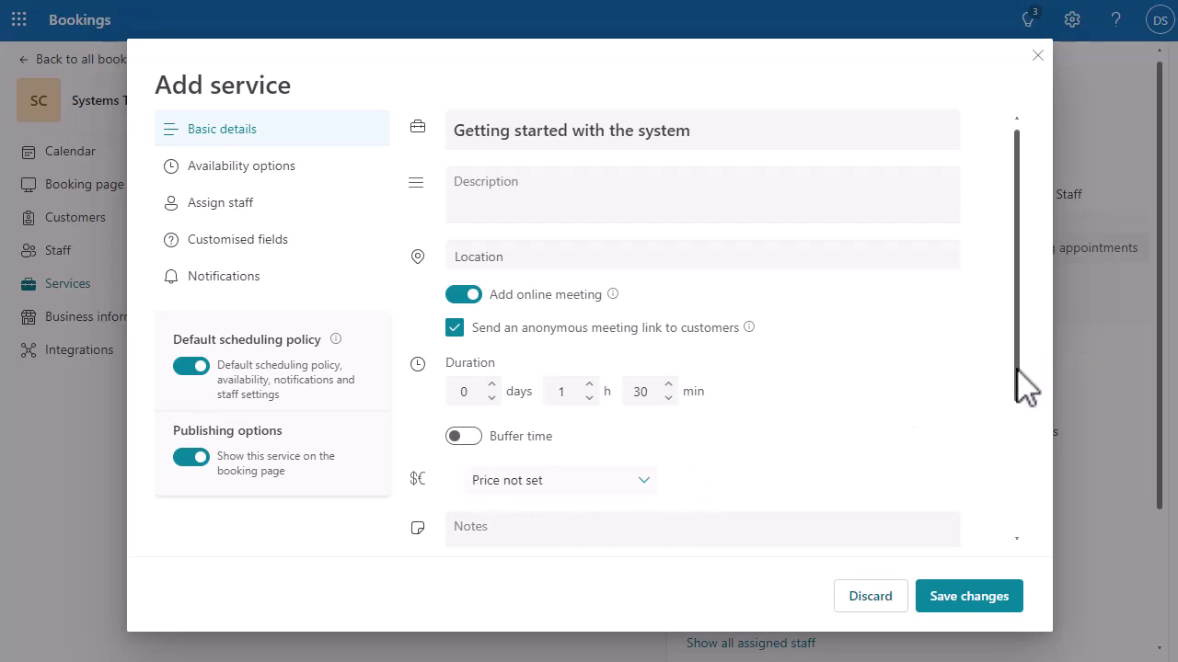
# Set the maximum number of attendees to 10 and let customers manage appointments booked on their behalf
pyautogui.moveTo(1017, 402); pyautogui.dragTo(1022, 533)
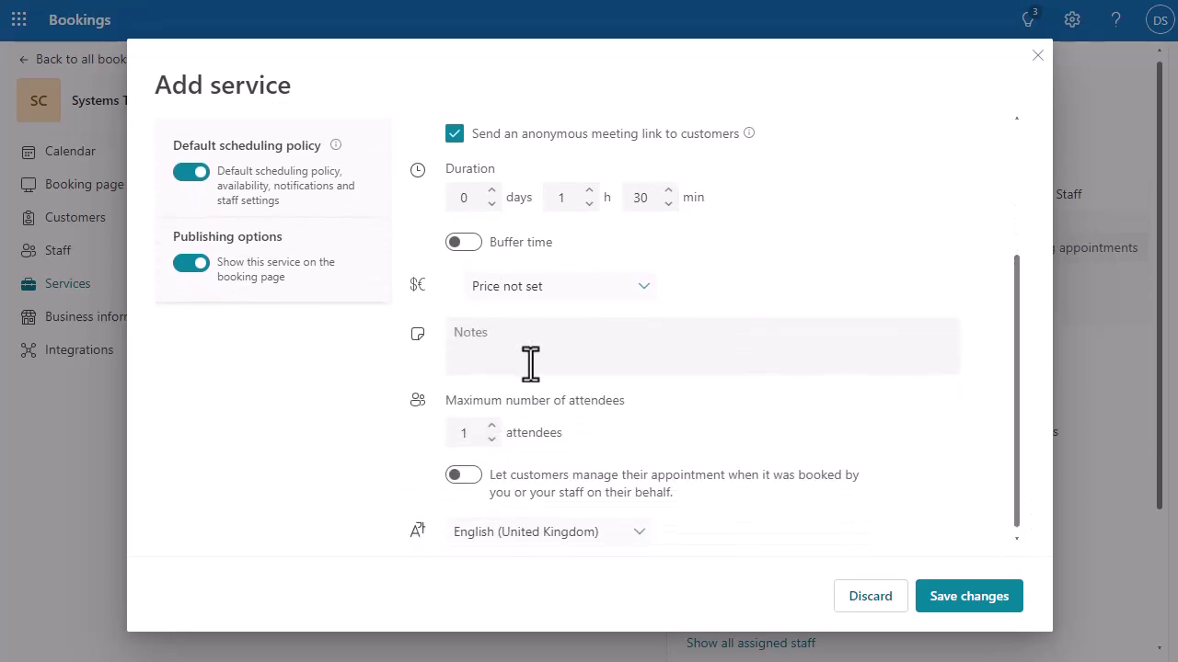
pyautogui.click(495, 429)
pyautogui.click(493, 427)
pyautogui.click(493, 428)
pyautogui.click(493, 428)
pyautogui.click(494, 428)
pyautogui.click(493, 427)
pyautogui.click(493, 428)
pyautogui.click(493, 428)
pyautogui.click(467, 475)
pyautogui.scroll(5, 707, 526)
pyautogui.scroll(-5, 705, 525)
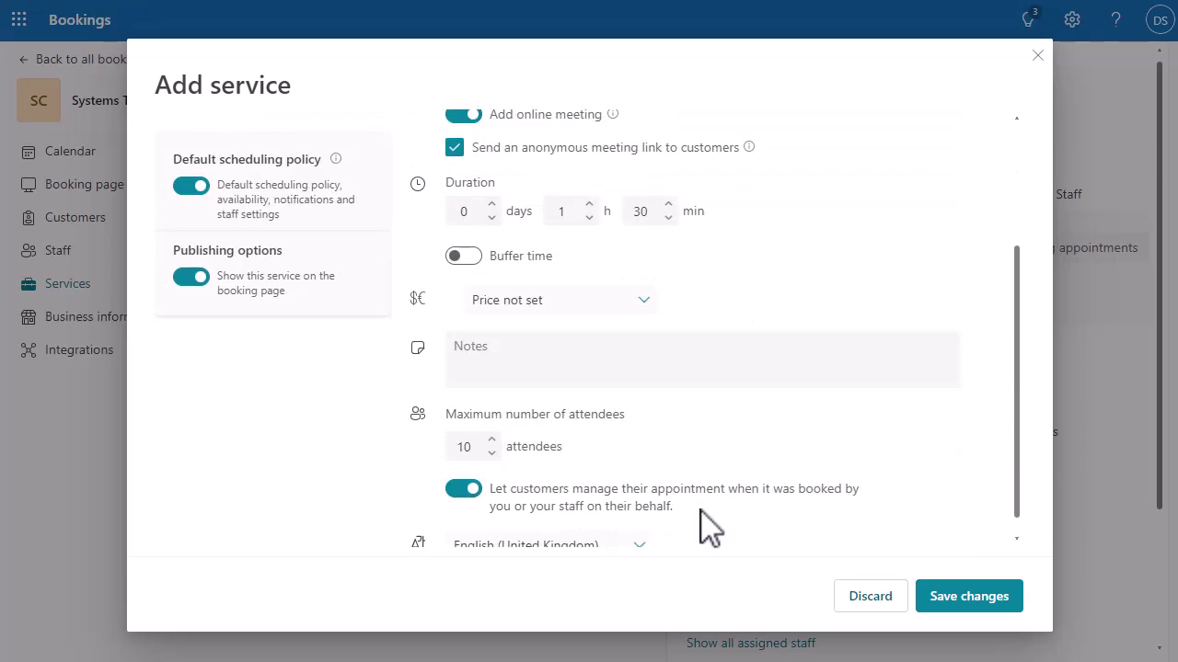
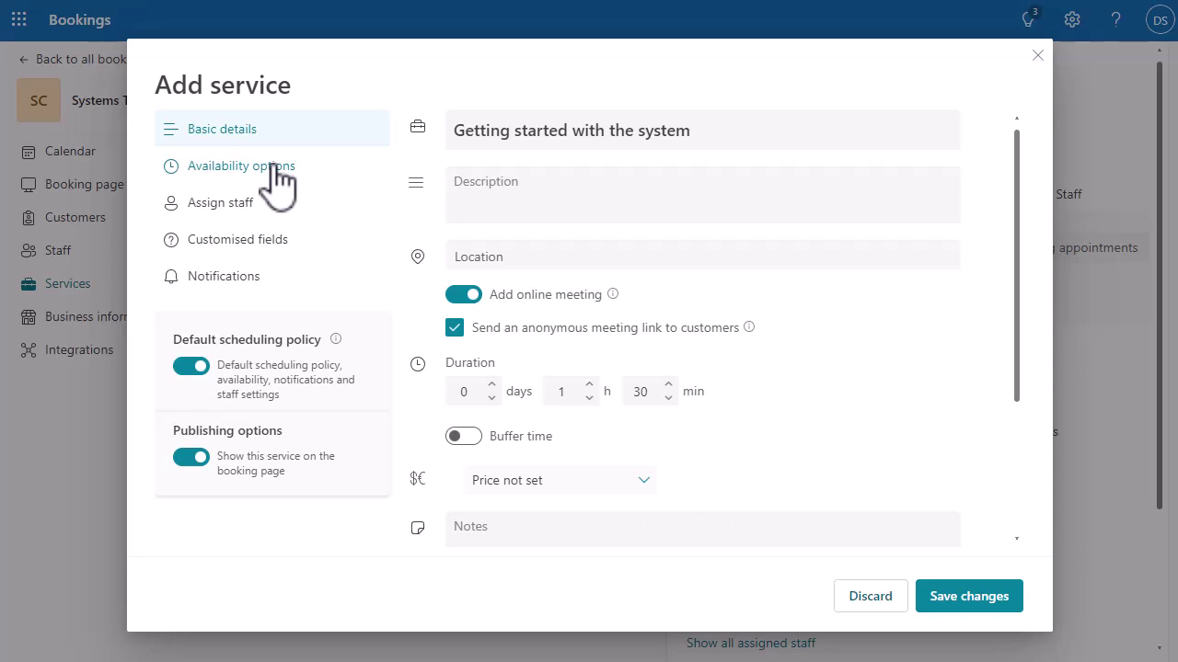
# Set the service's general availability to Not bookable
pyautogui.click(273, 187)
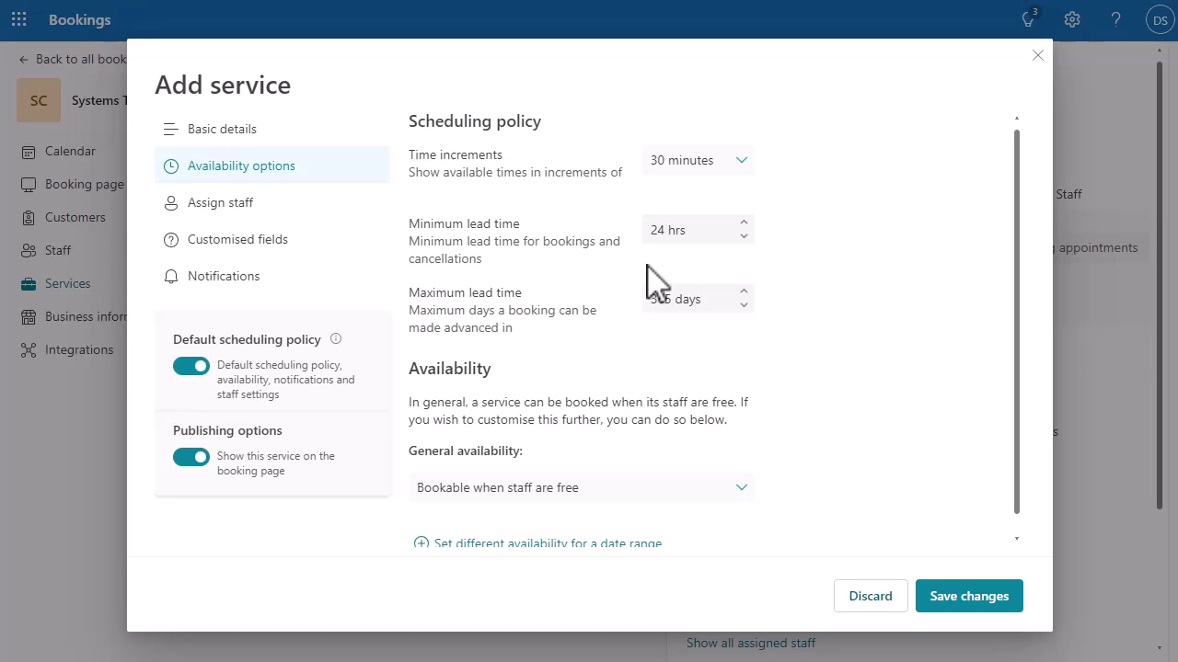
pyautogui.click(722, 488)
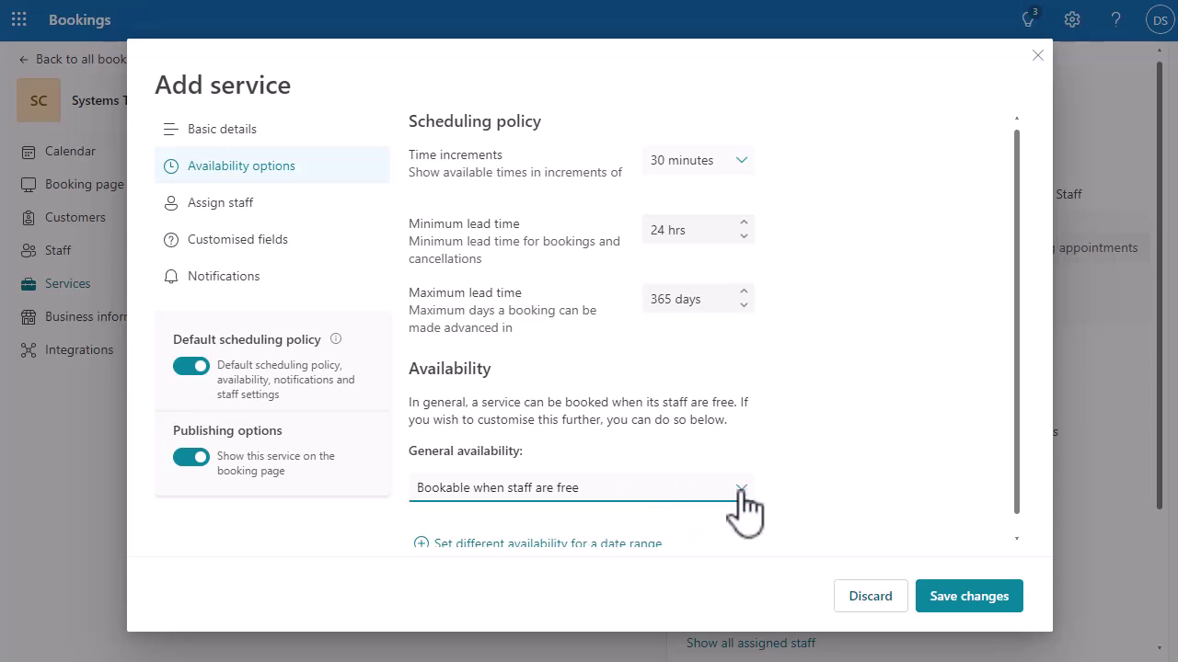
pyautogui.click(742, 495)
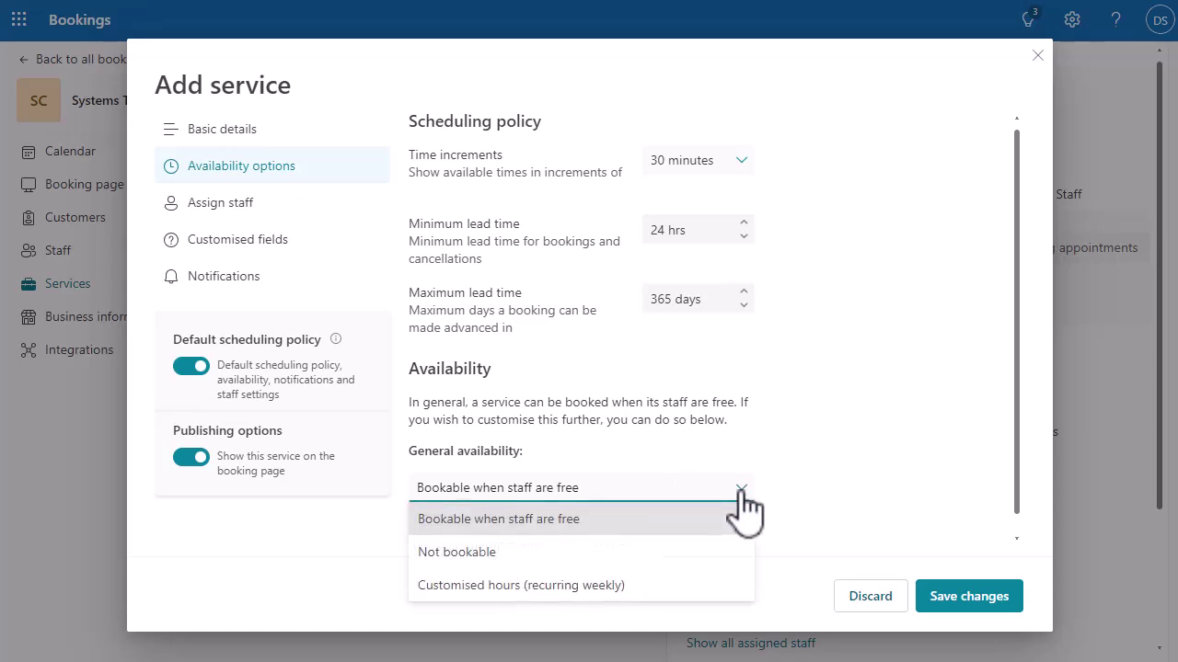
pyautogui.click(488, 553)
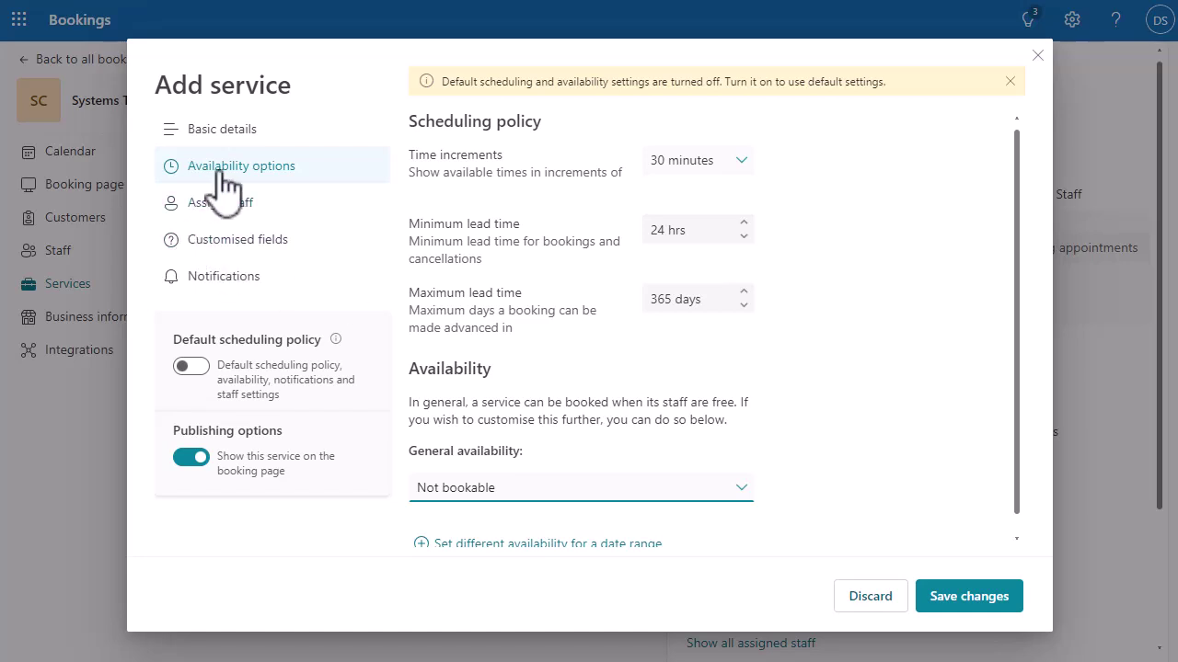
# Assign the first listed staff member to the service and stop customers from choosing a particular staff member
pyautogui.click(236, 214)
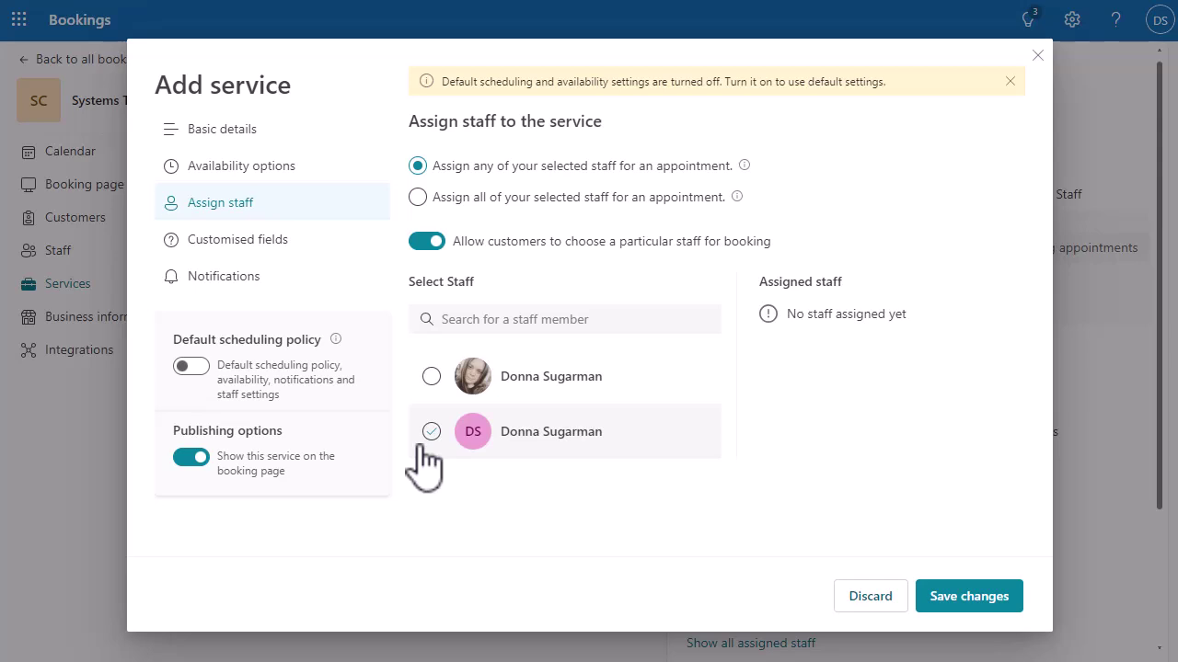
pyautogui.click(431, 377)
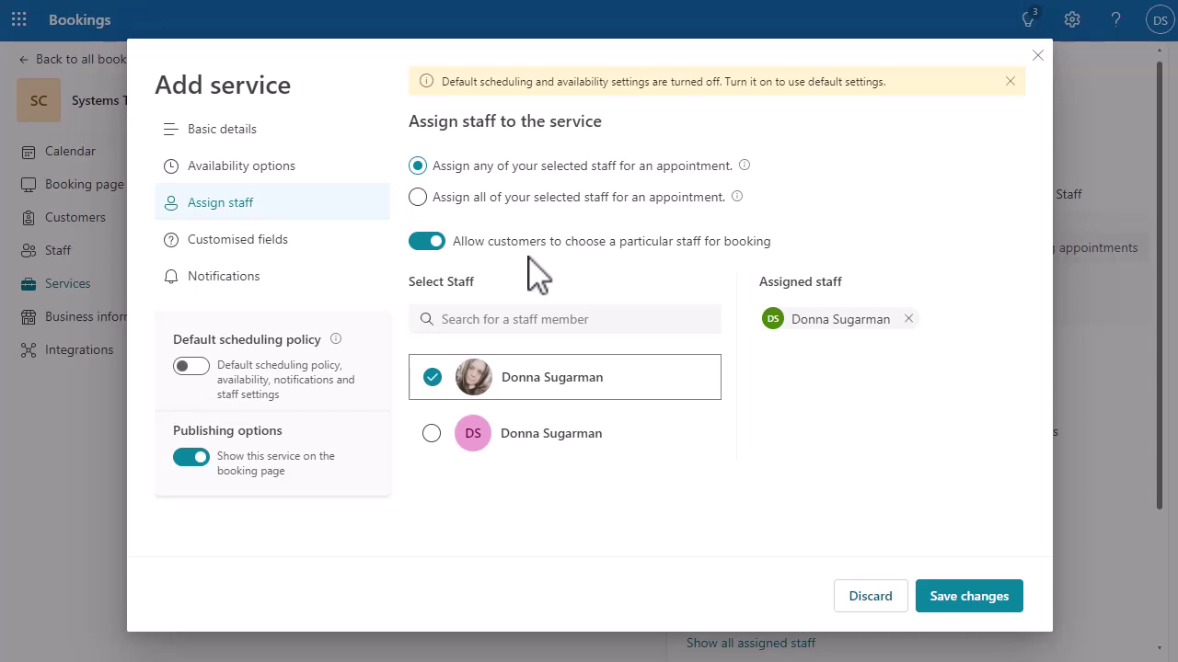
pyautogui.click(425, 243)
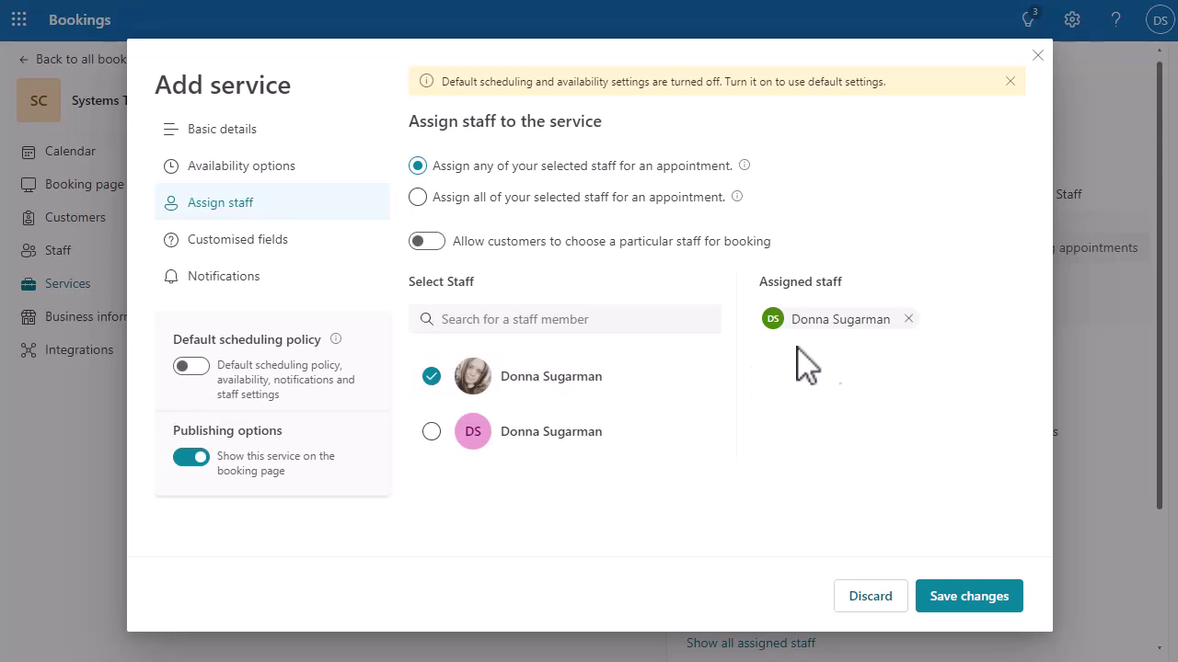
# Make the customer email a required field for the service
pyautogui.click(221, 245)
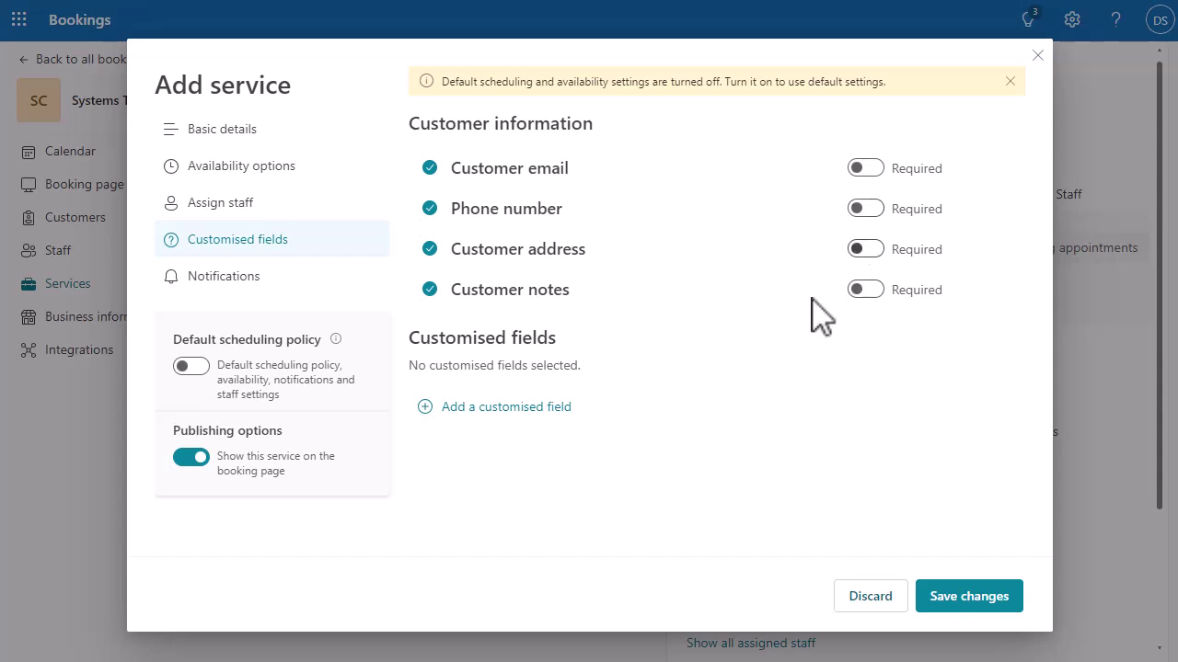
pyautogui.click(872, 171)
pyautogui.click(498, 410)
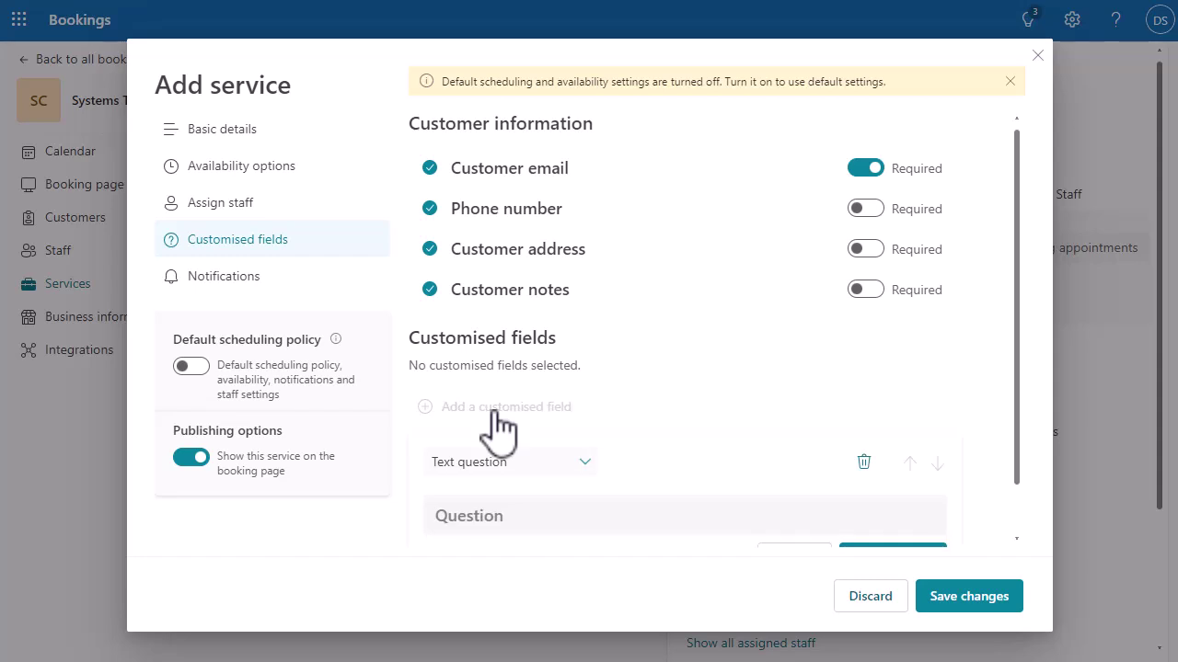
pyautogui.click(585, 463)
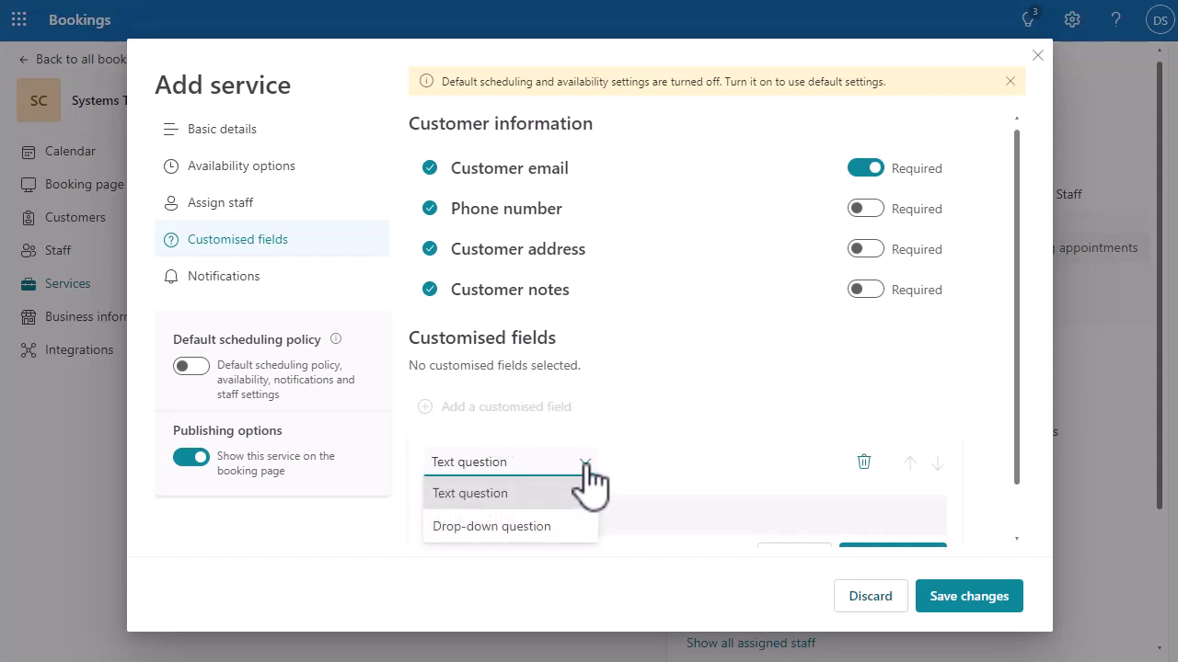
pyautogui.click(561, 531)
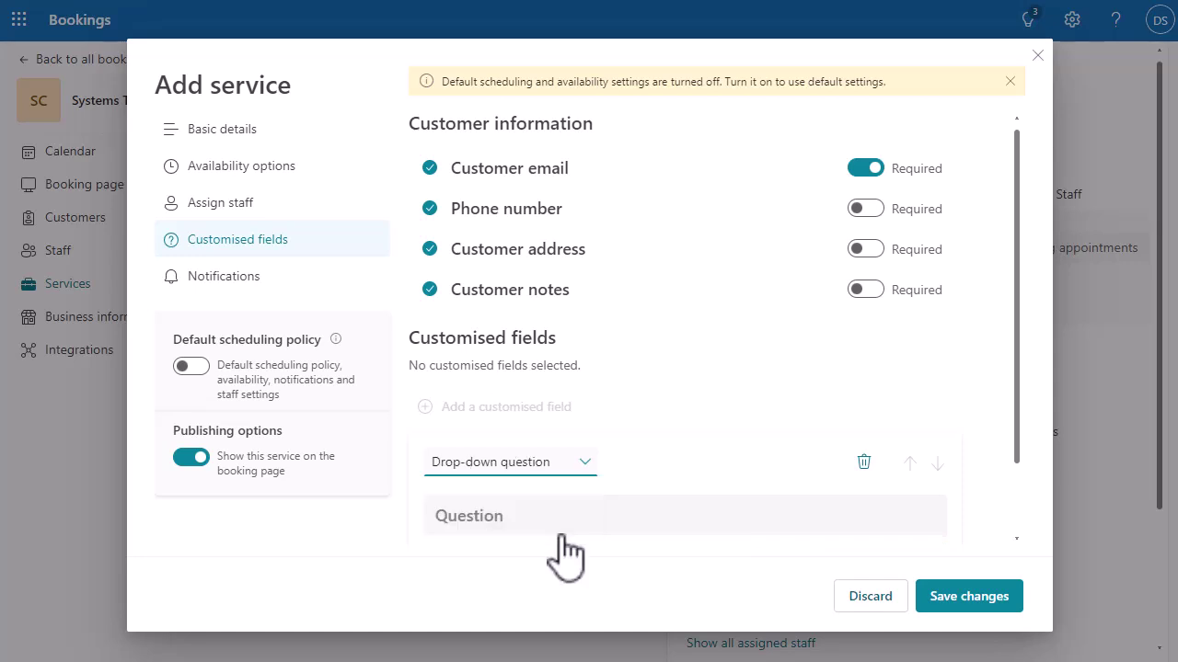
pyautogui.scroll(-1, 564, 552)
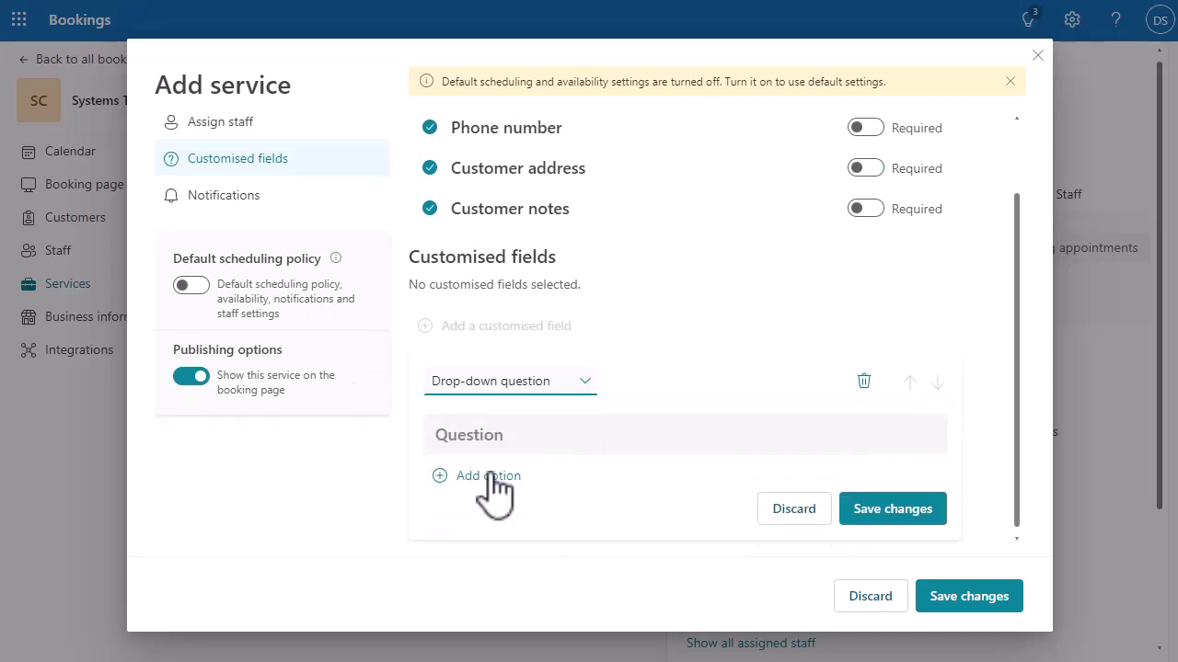
pyautogui.click(576, 381)
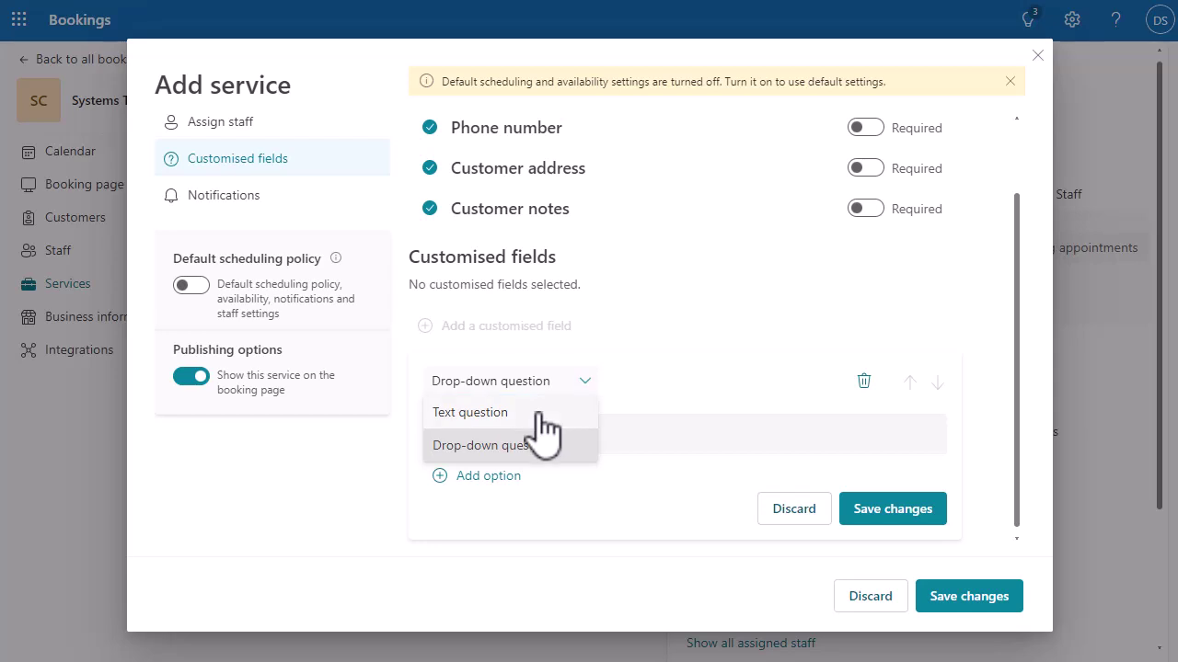
pyautogui.click(541, 415)
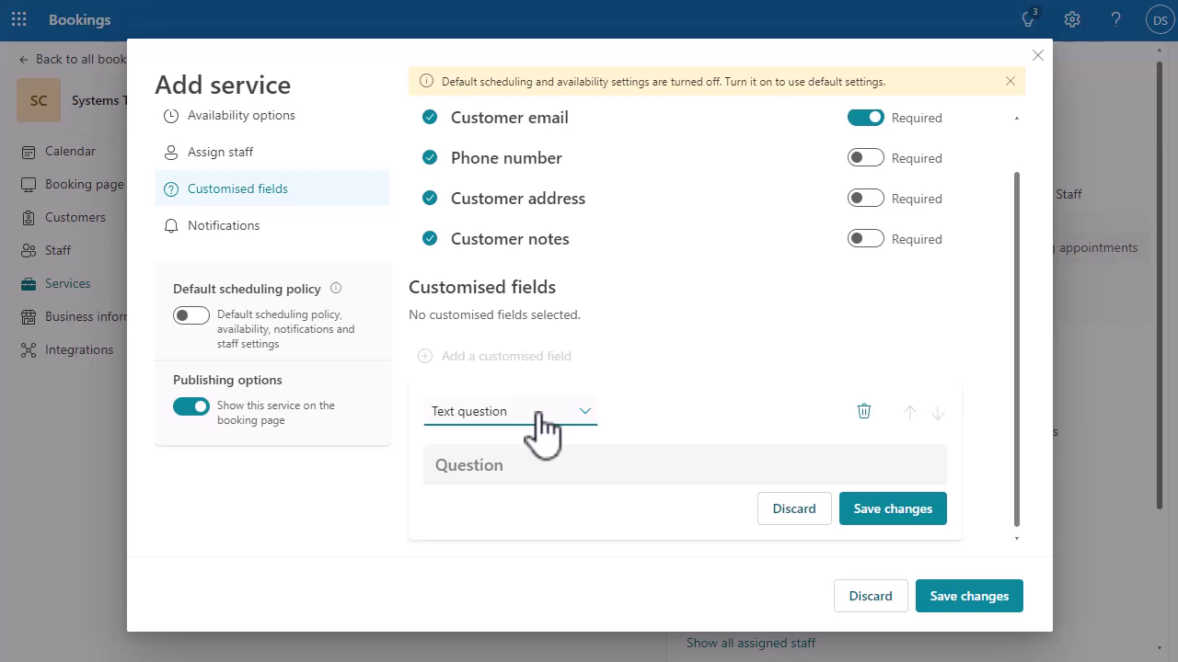
pyautogui.click(789, 511)
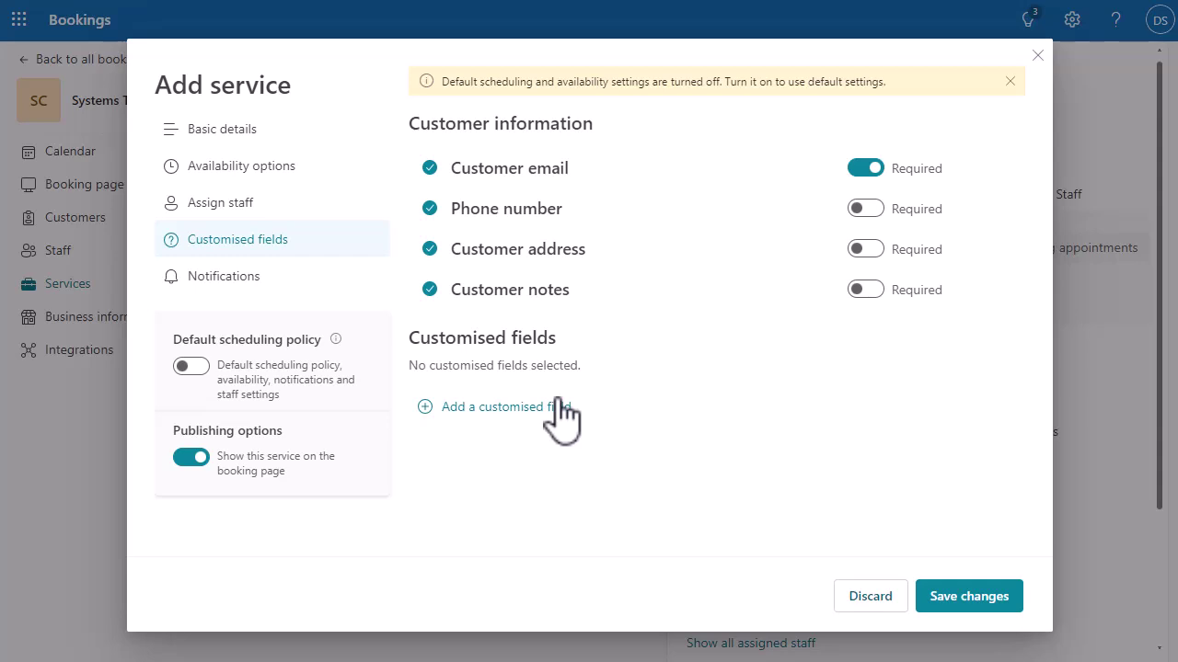
# Review the service's email confirmation, reminder and follow-up settings, and save the new service
pyautogui.click(234, 281)
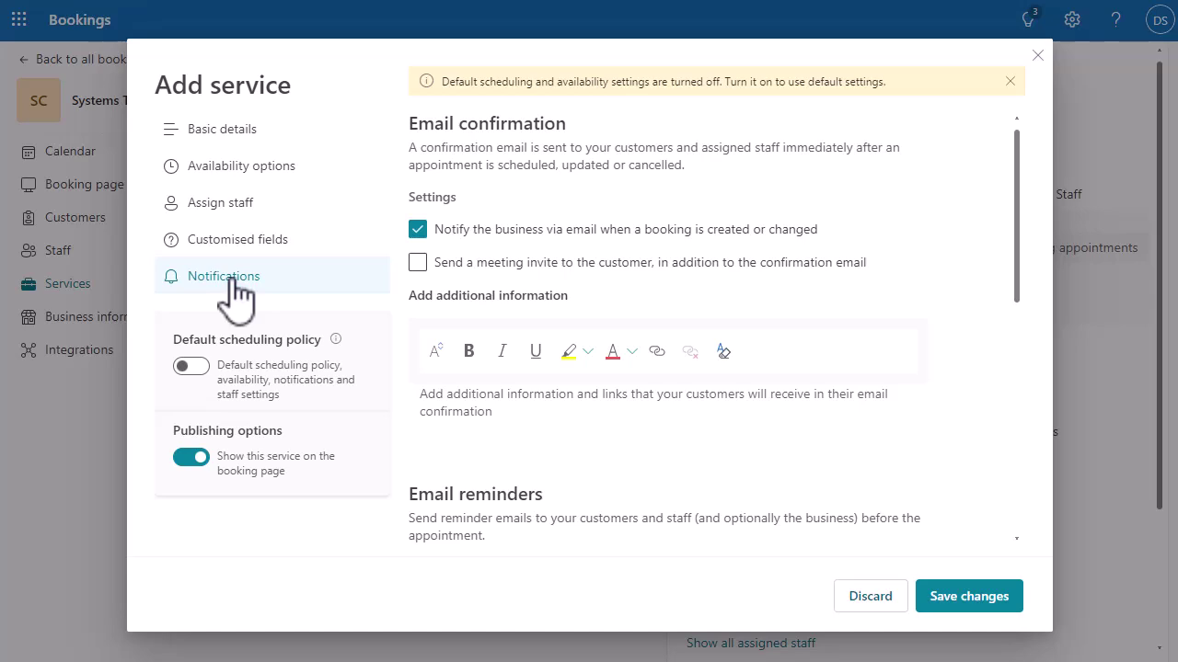
pyautogui.scroll(-3, 585, 423)
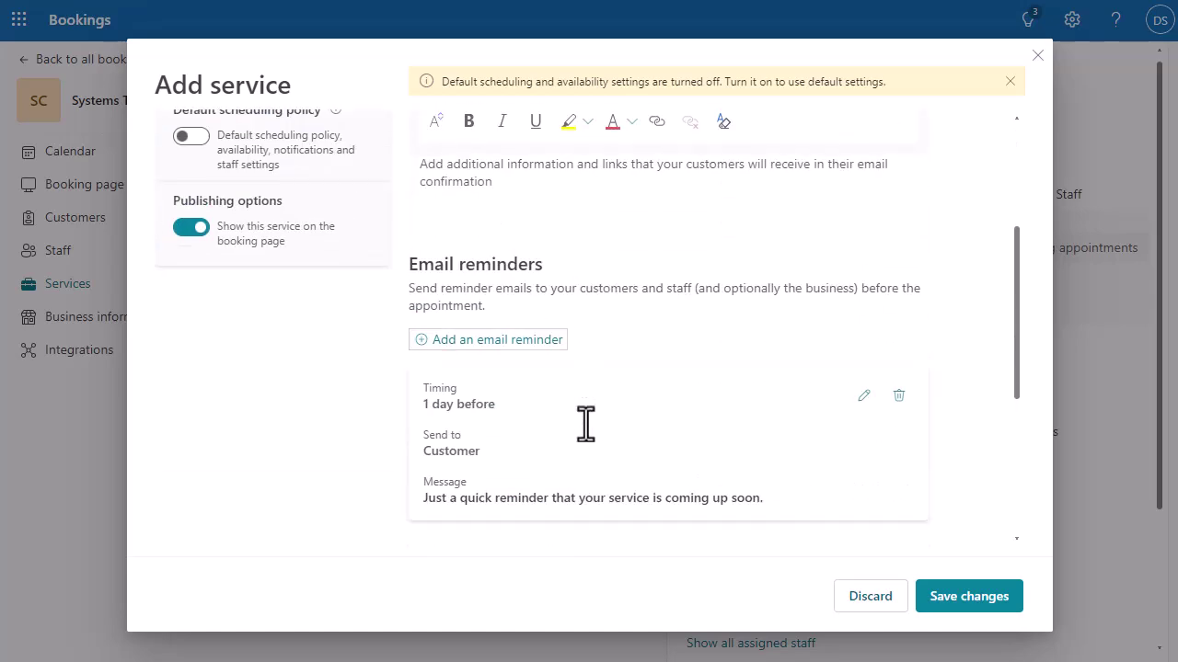
pyautogui.scroll(-3, 586, 423)
pyautogui.scroll(-1, 596, 439)
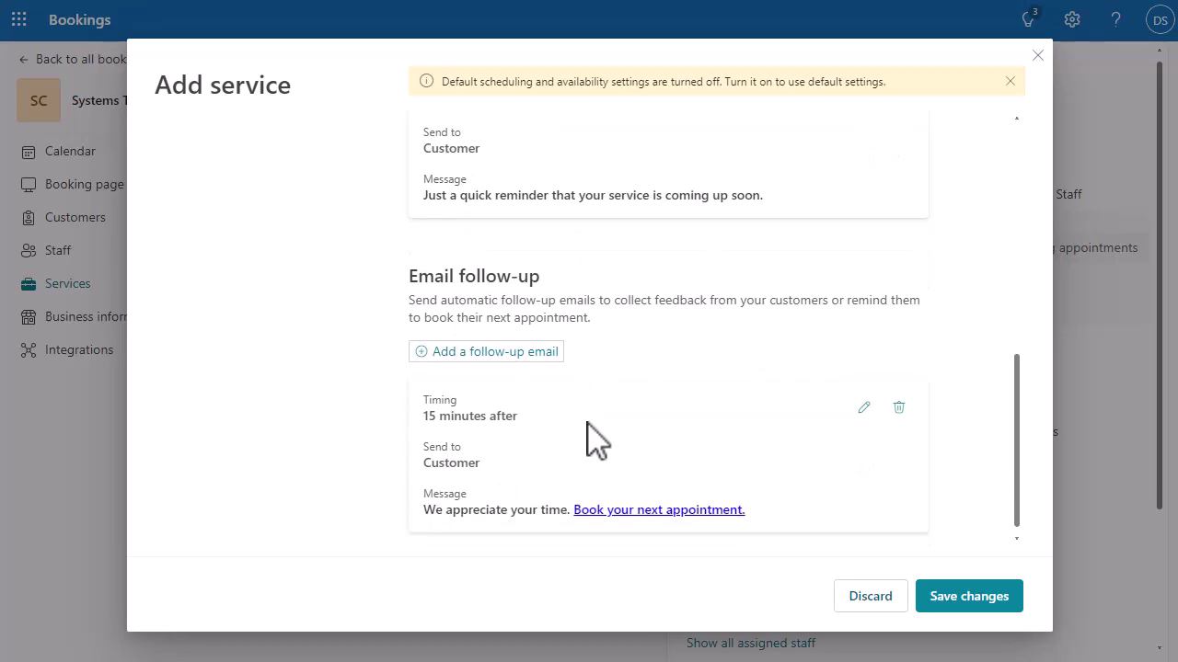
pyautogui.scroll(7, 596, 439)
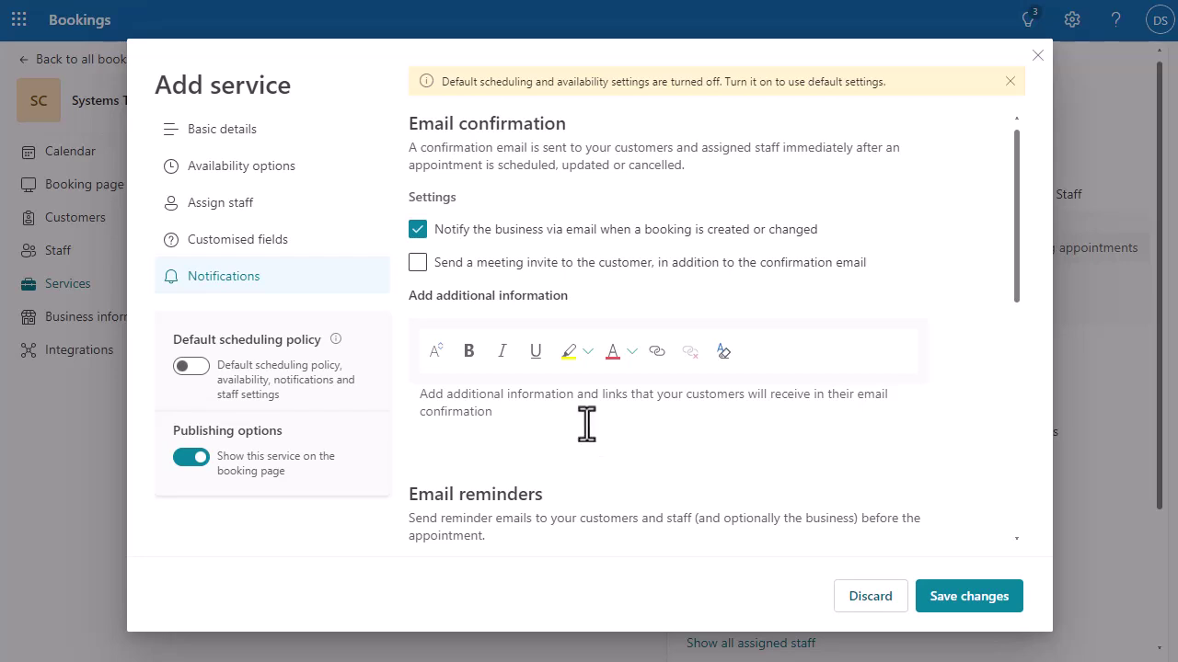
pyautogui.click(968, 596)
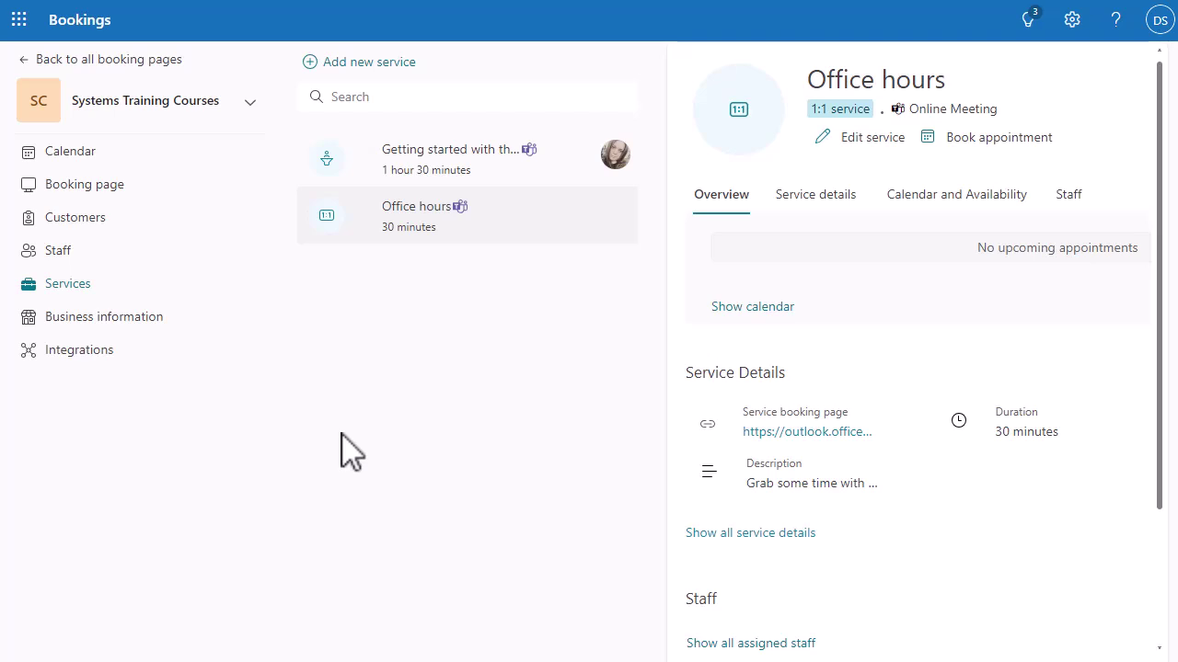
# Start a booking for the Getting started with the system service on 29/08/2024 at 11:00
pyautogui.click(436, 160)
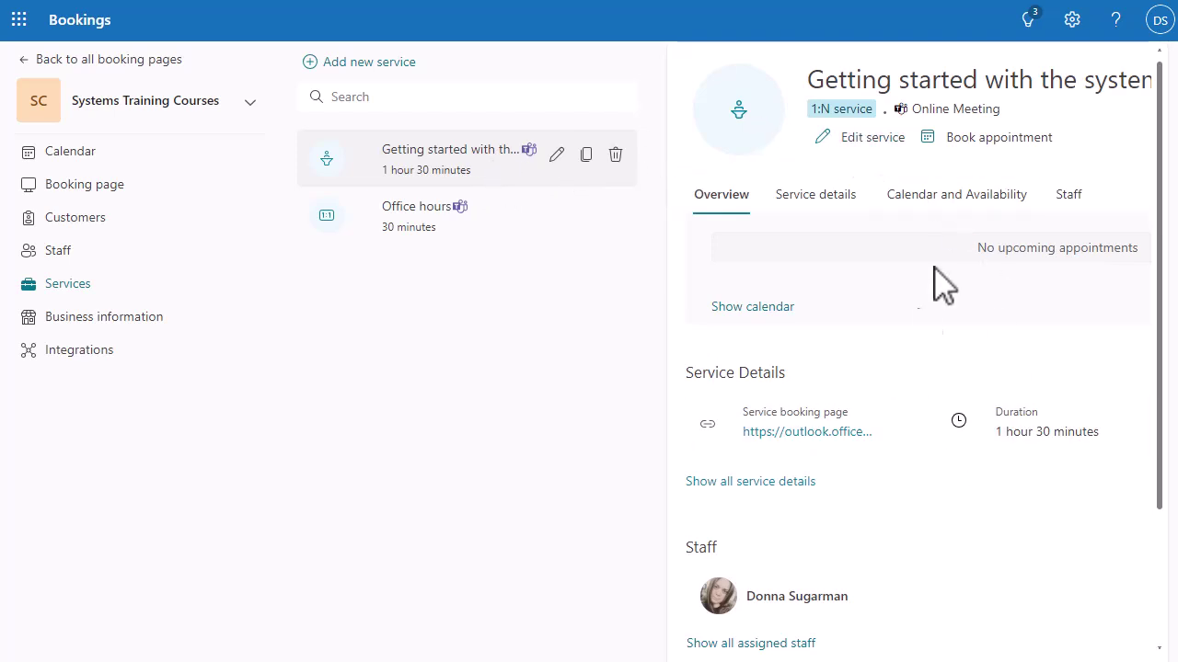
pyautogui.click(1035, 159)
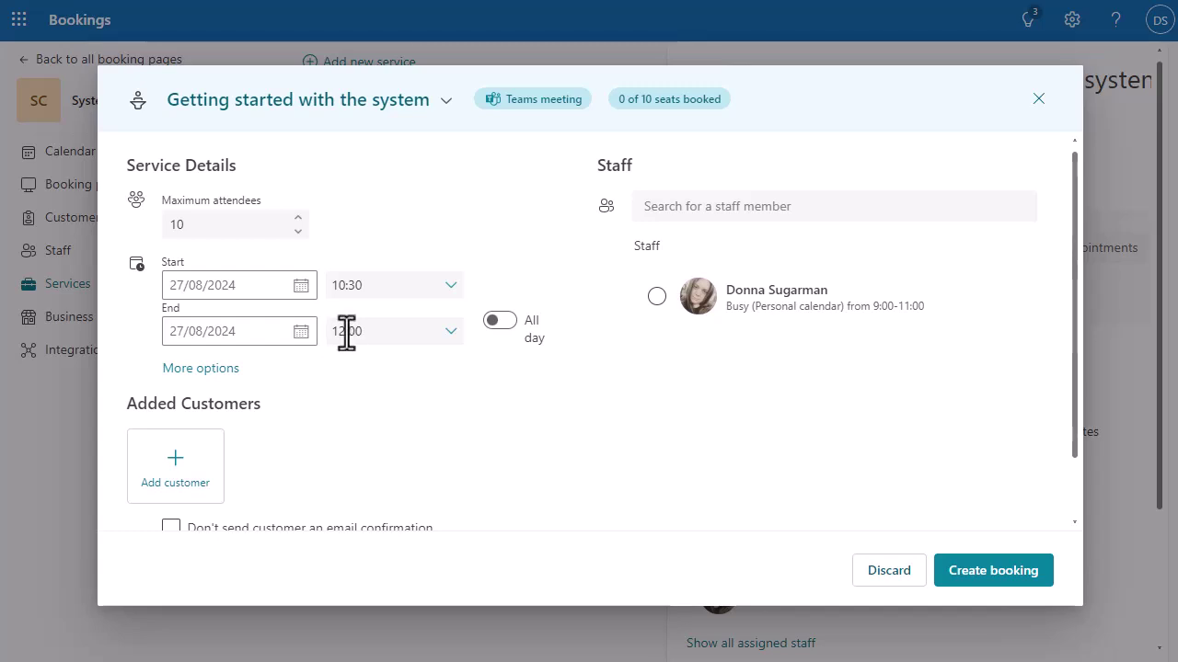
pyautogui.click(301, 287)
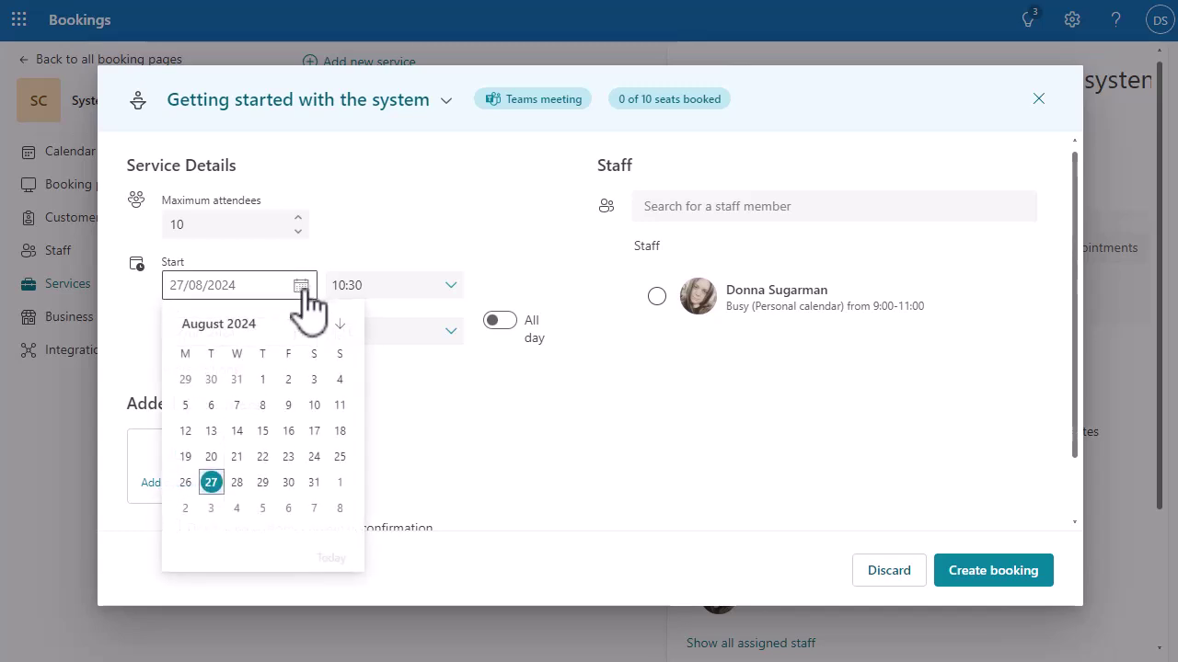
pyautogui.click(262, 482)
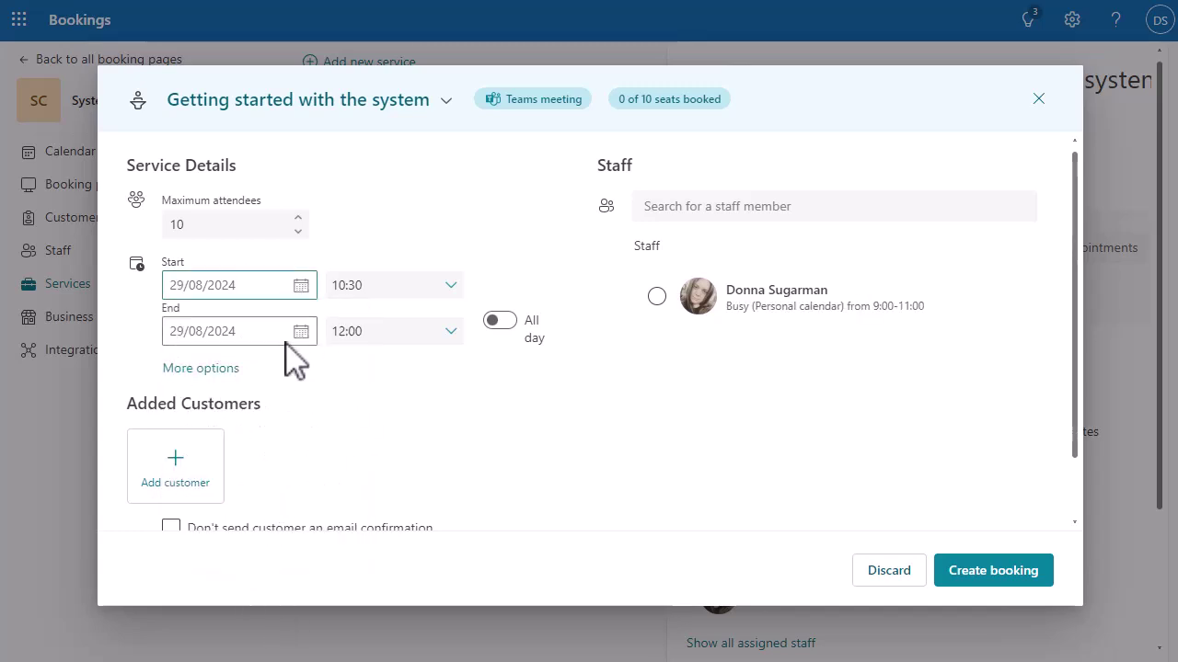
pyautogui.click(407, 287)
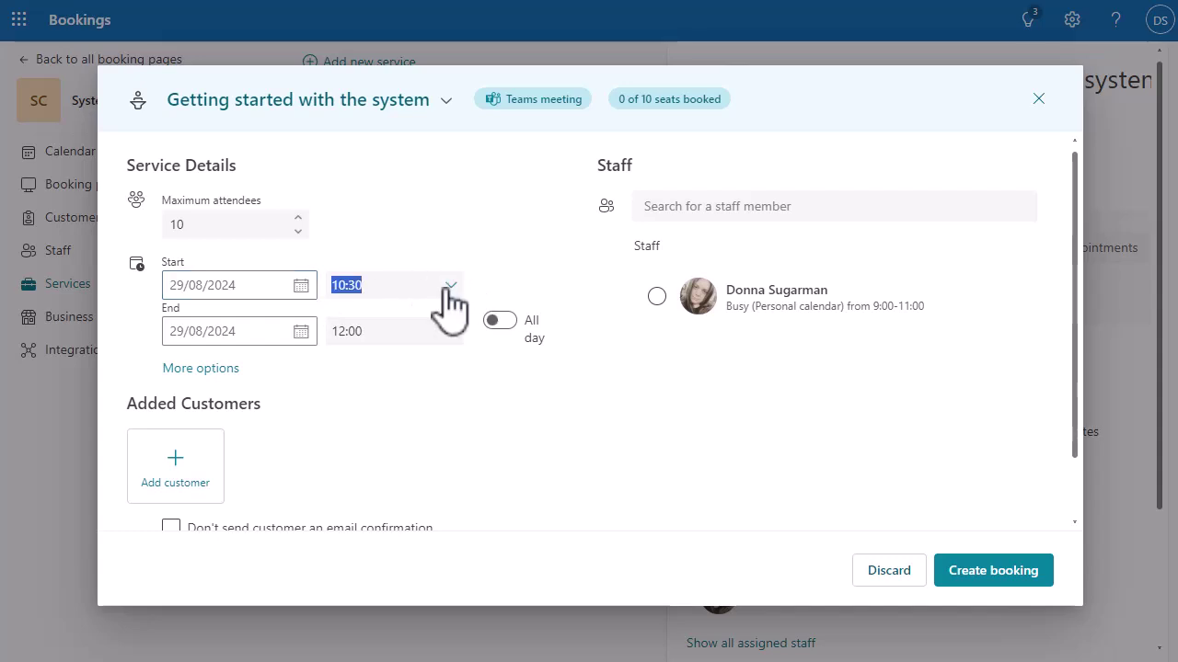
pyautogui.click(450, 286)
pyautogui.click(379, 348)
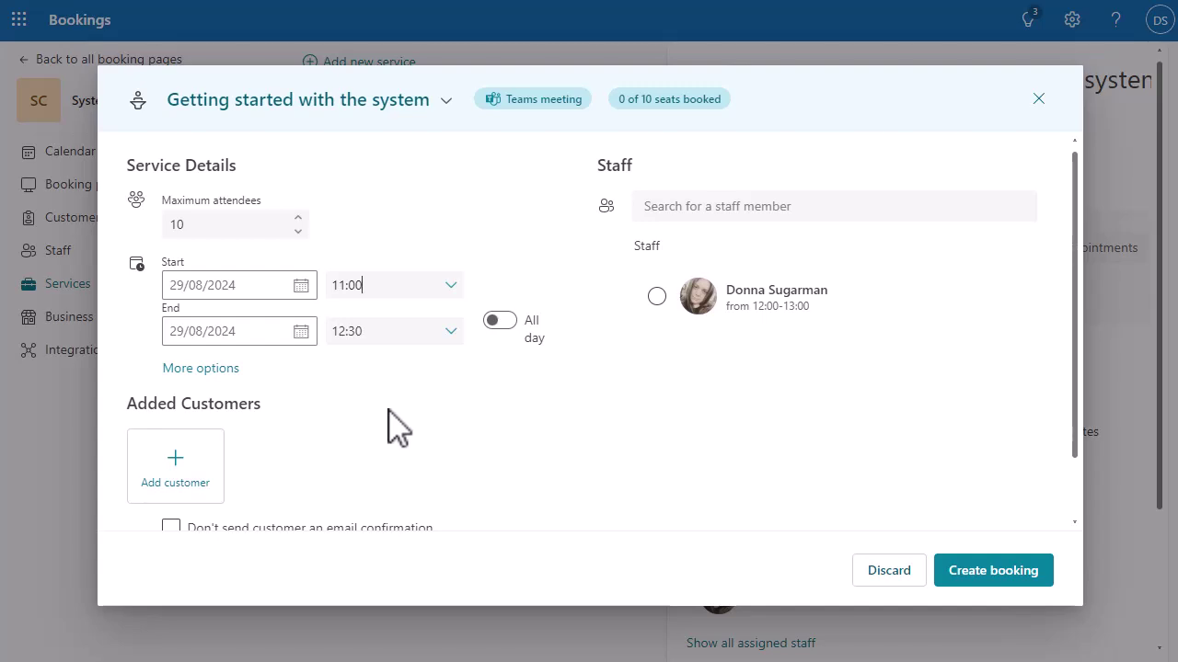
# Assign the listed staff member, enable sending a meeting invite to the customer, and create the 29 August booking
pyautogui.click(656, 296)
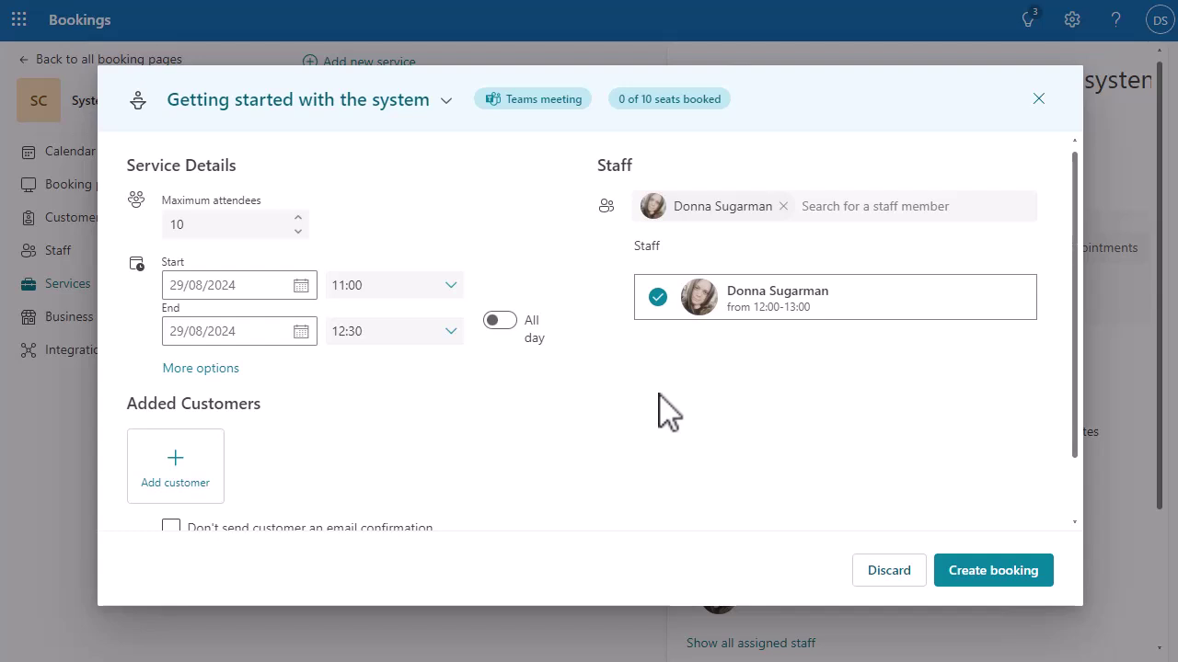
pyautogui.scroll(-2, 643, 428)
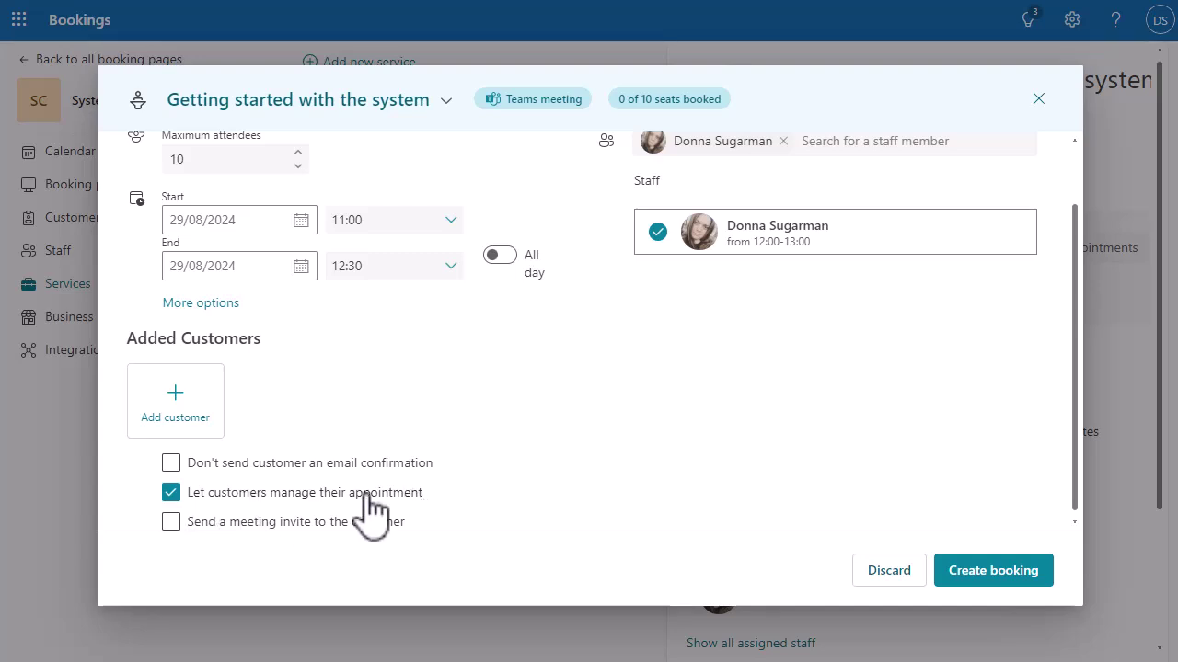
pyautogui.click(307, 525)
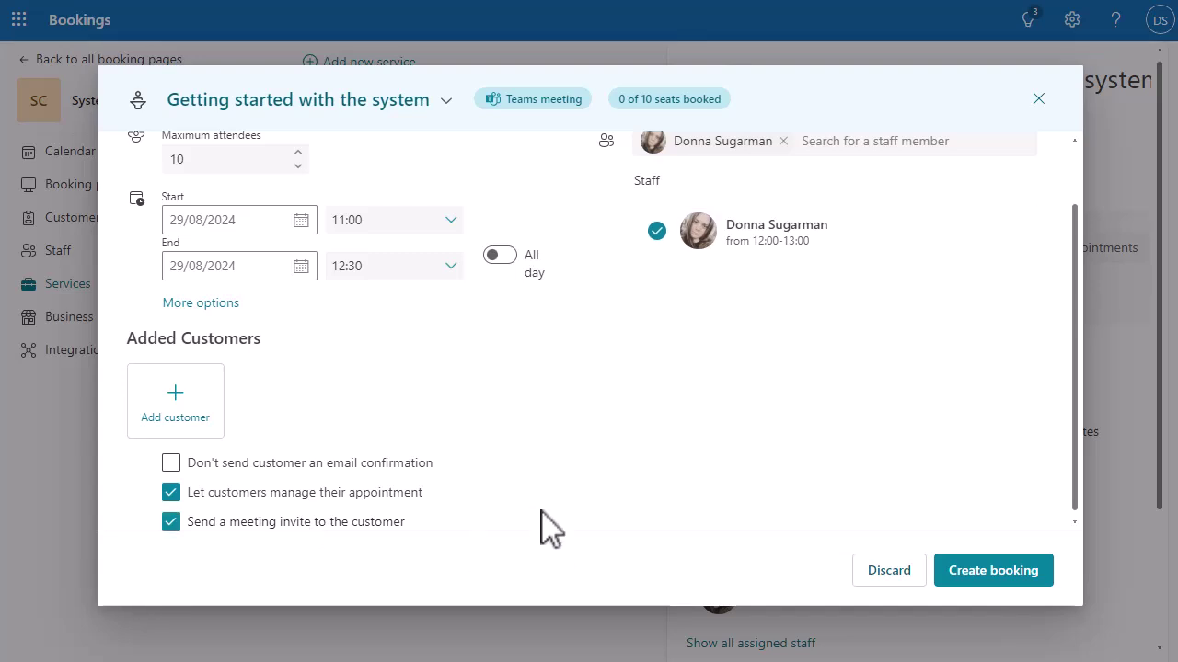
pyautogui.scroll(2, 542, 513)
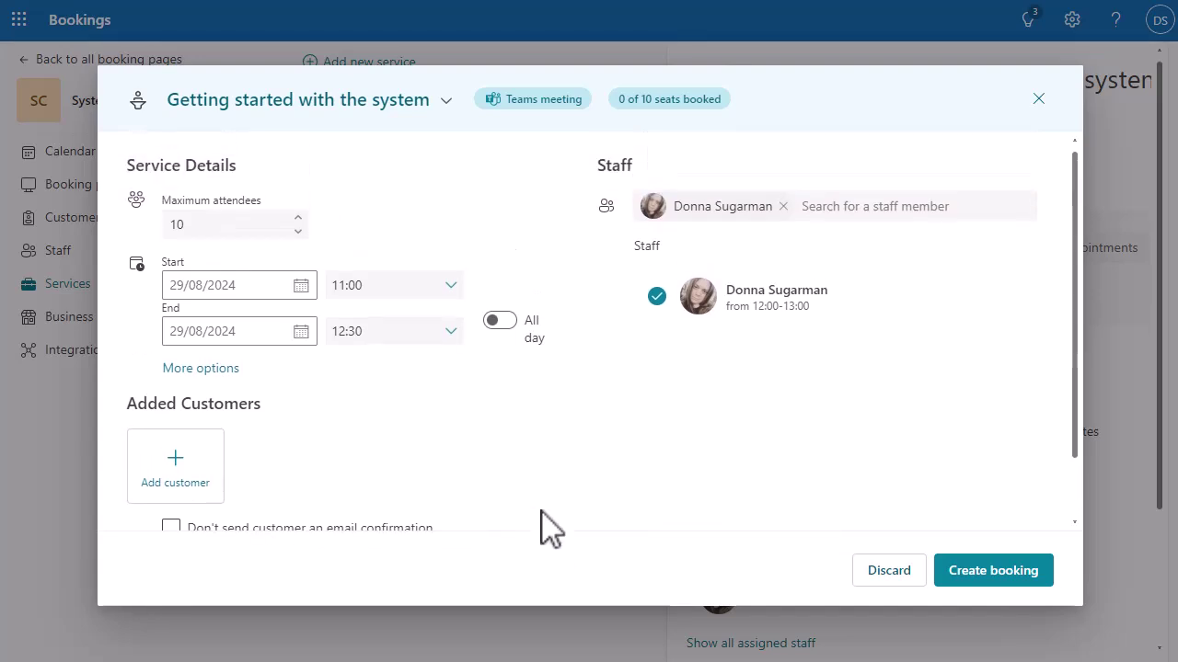
pyautogui.scroll(-2, 549, 529)
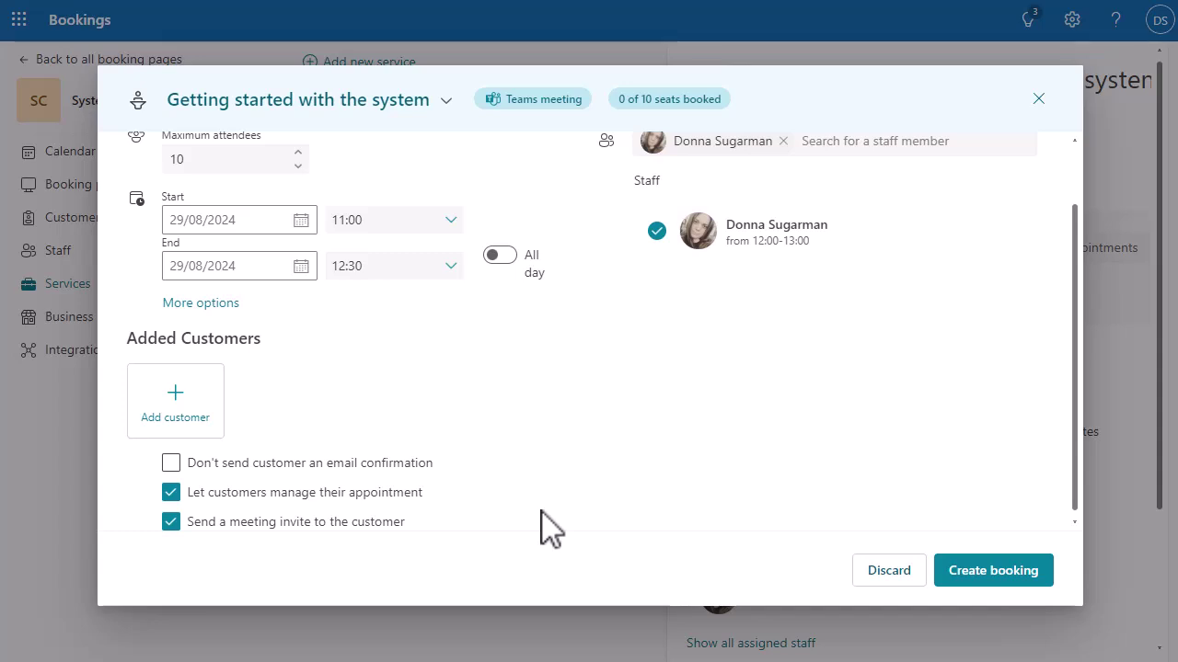
pyautogui.scroll(2, 549, 529)
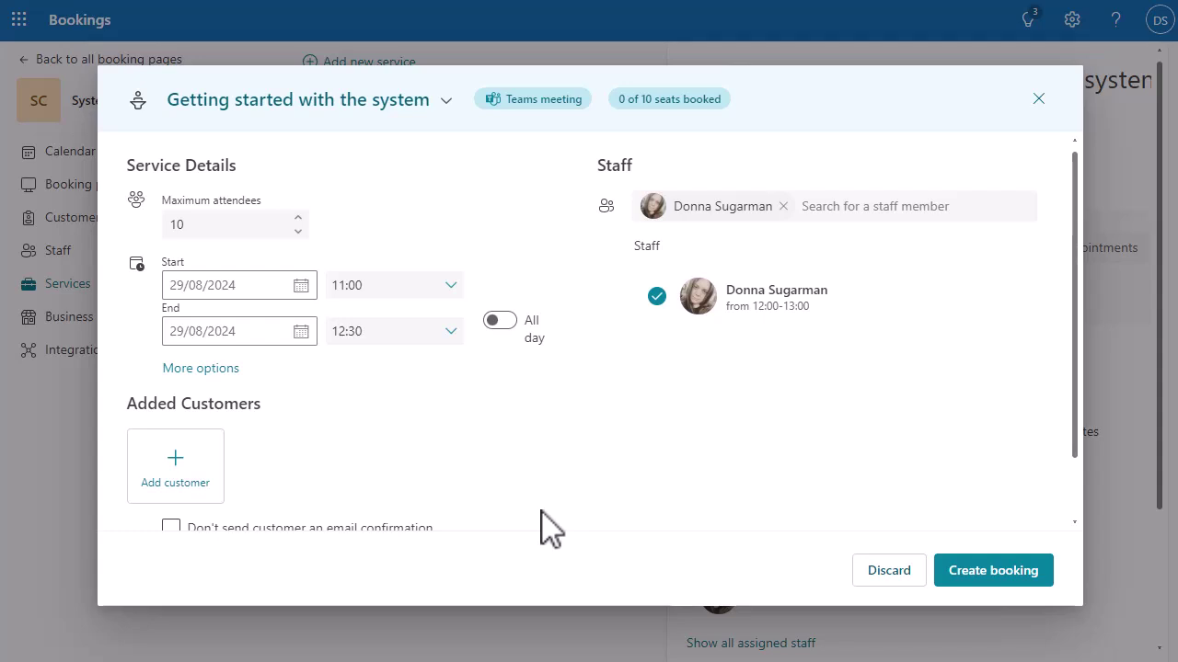
pyautogui.click(989, 572)
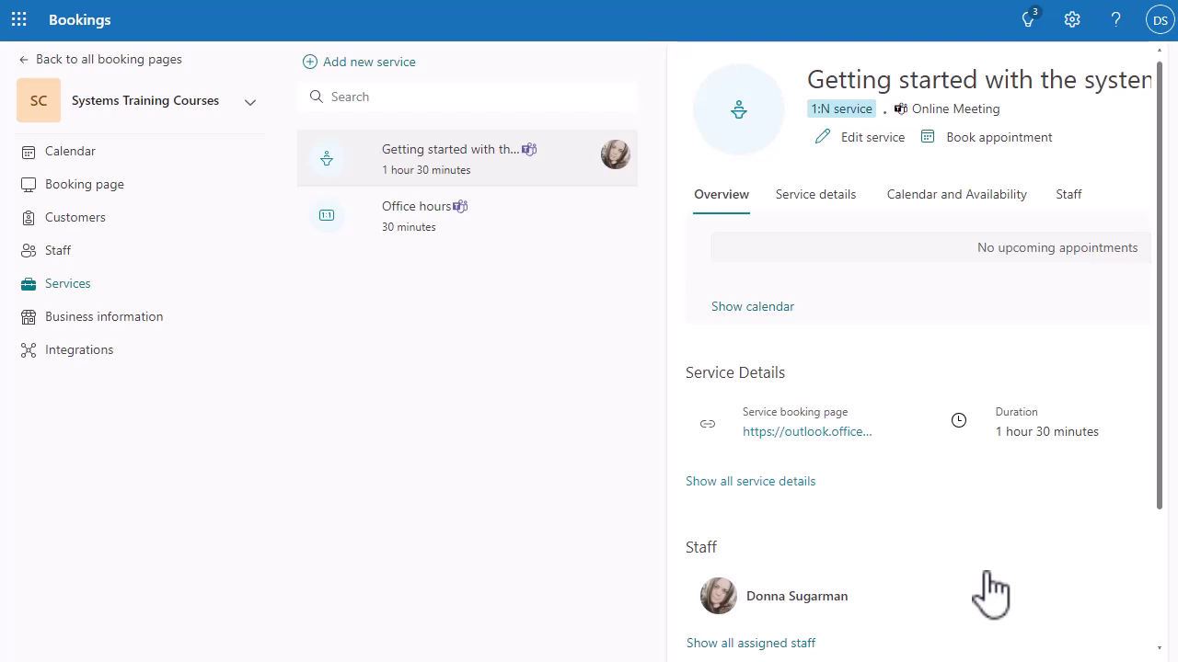
# Start another booking for the same service on 30/08/2024 at 09:30
pyautogui.click(986, 138)
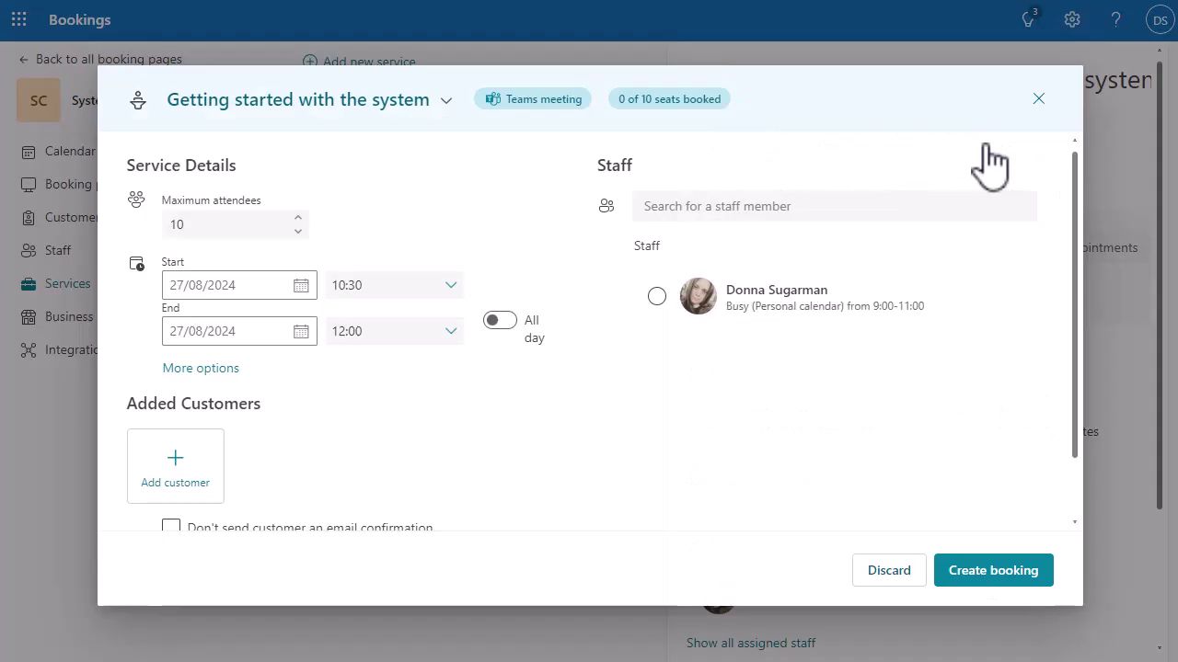
pyautogui.click(308, 287)
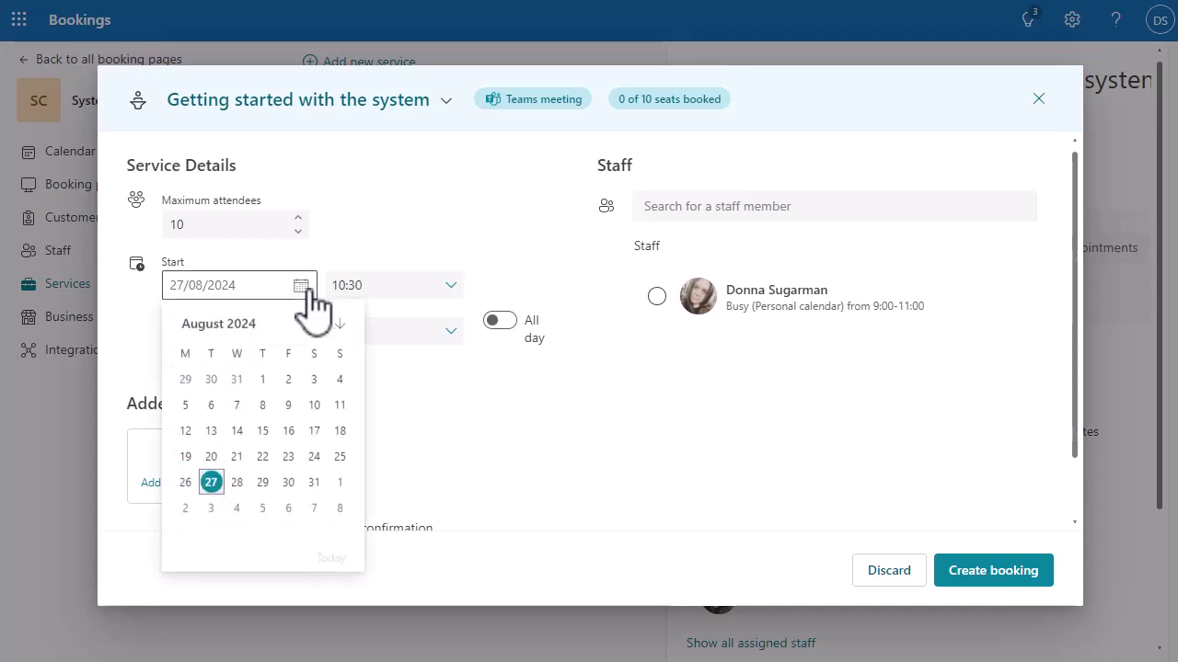
pyautogui.click(285, 482)
pyautogui.click(453, 287)
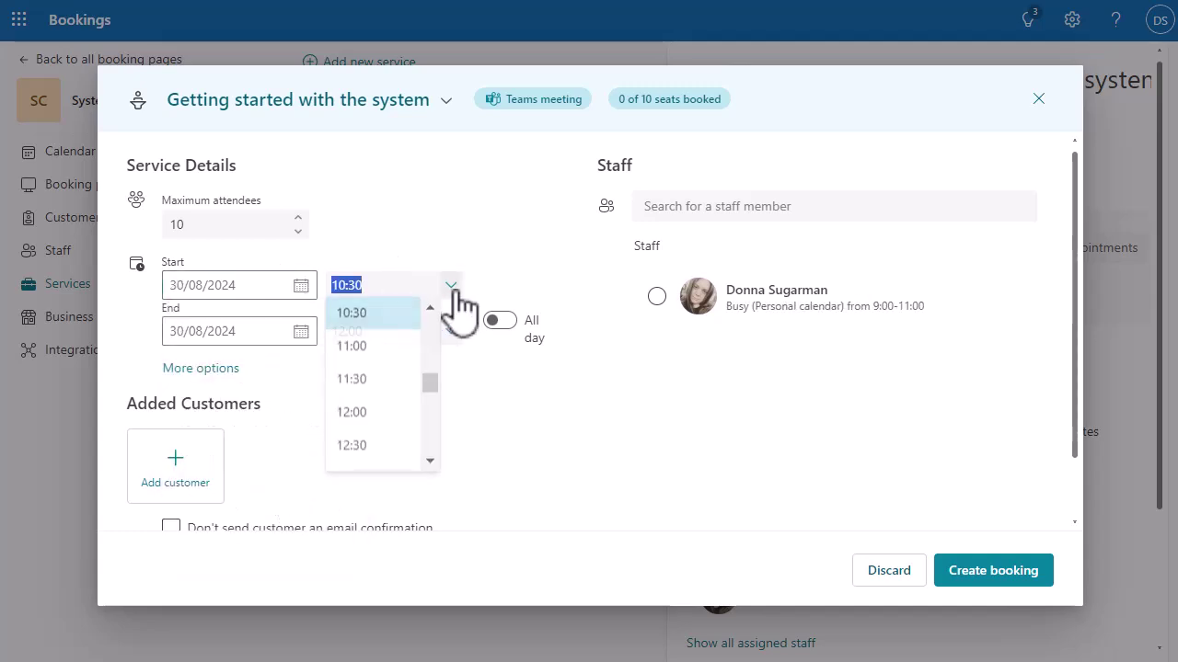
pyautogui.scroll(2, 440, 327)
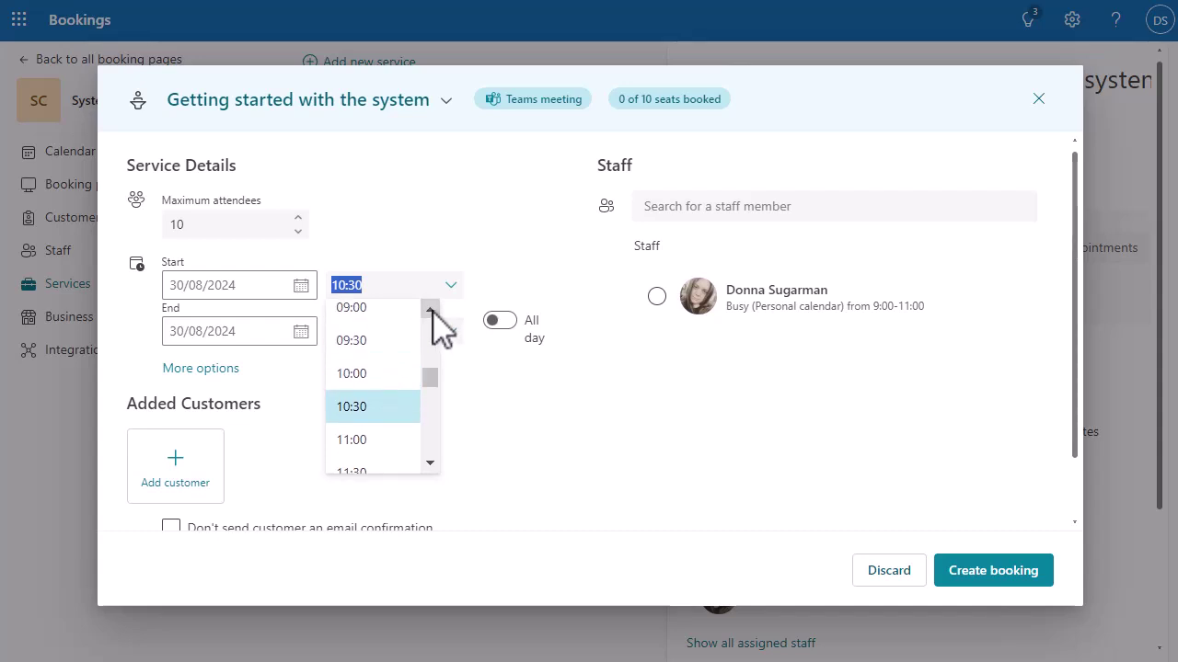
pyautogui.click(387, 347)
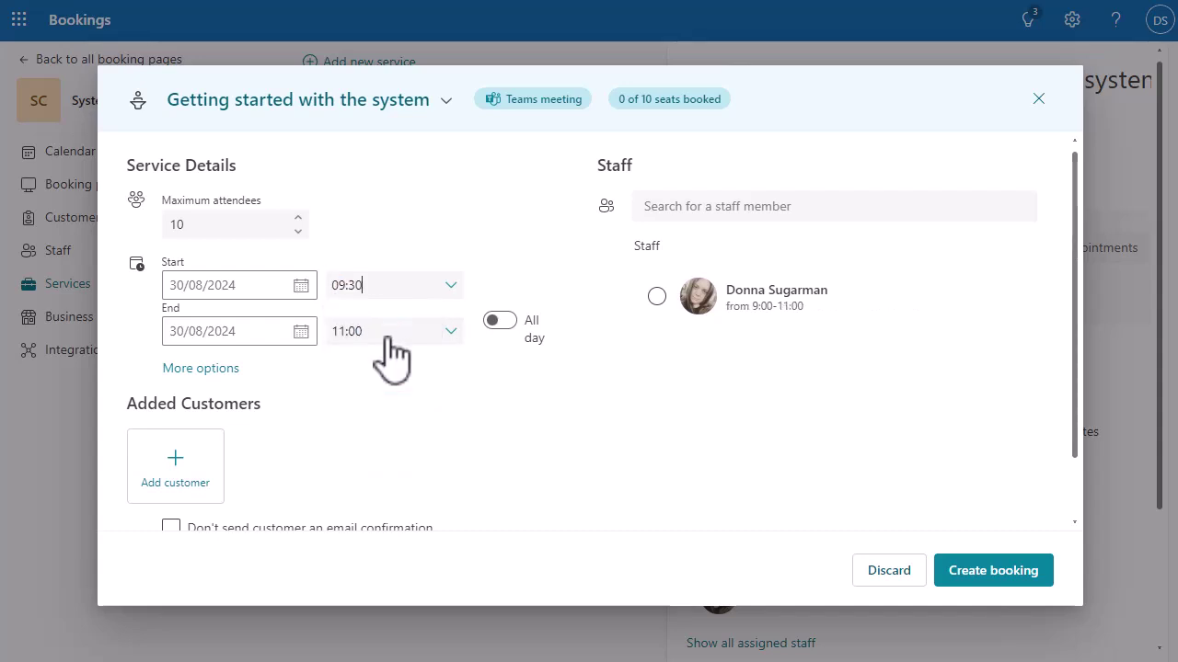
# Create the 30 August booking with the listed staff member assigned and a meeting invite sent to the customer
pyautogui.click(654, 297)
pyautogui.scroll(-1, 454, 497)
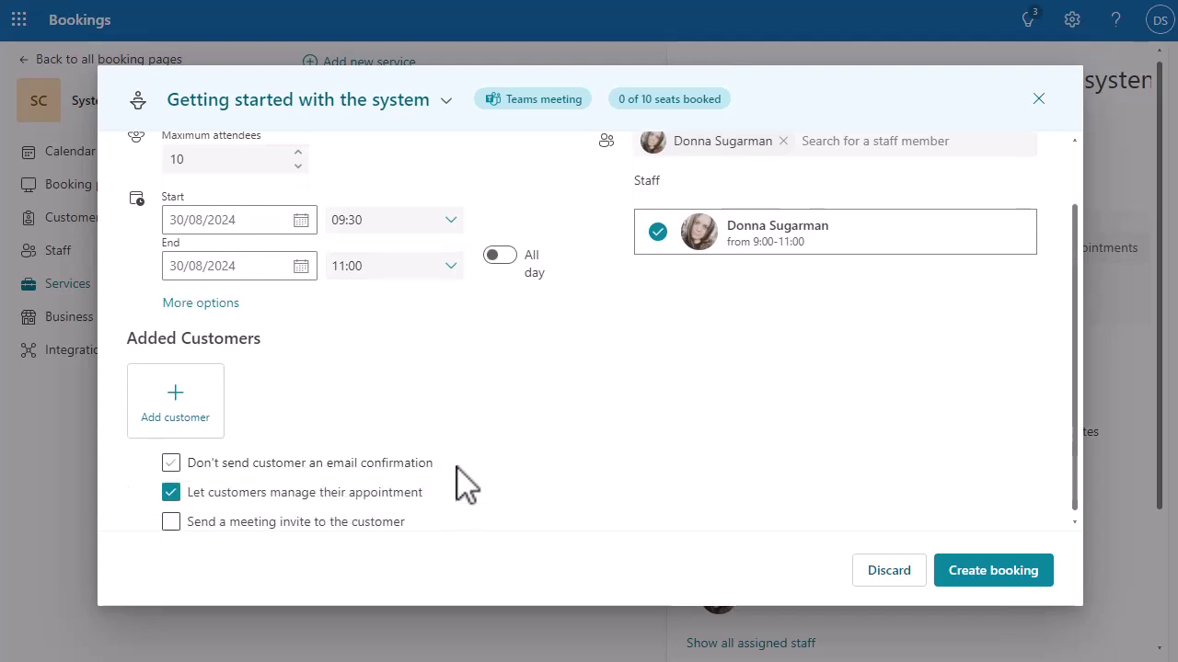
pyautogui.click(171, 522)
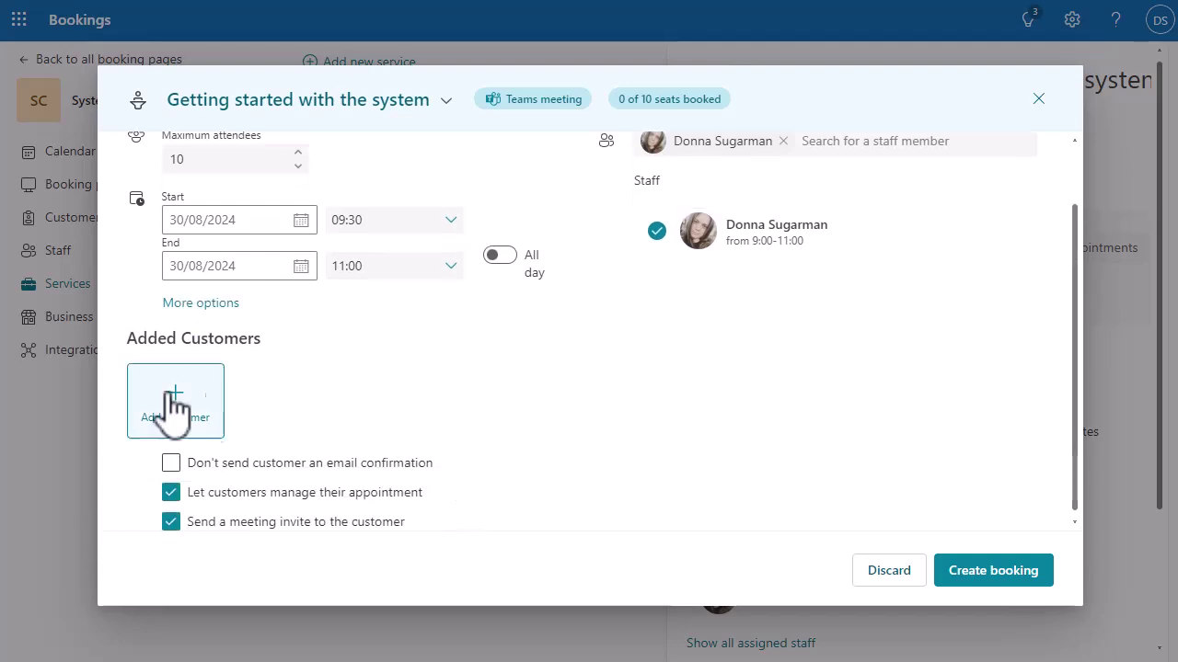
pyautogui.click(957, 575)
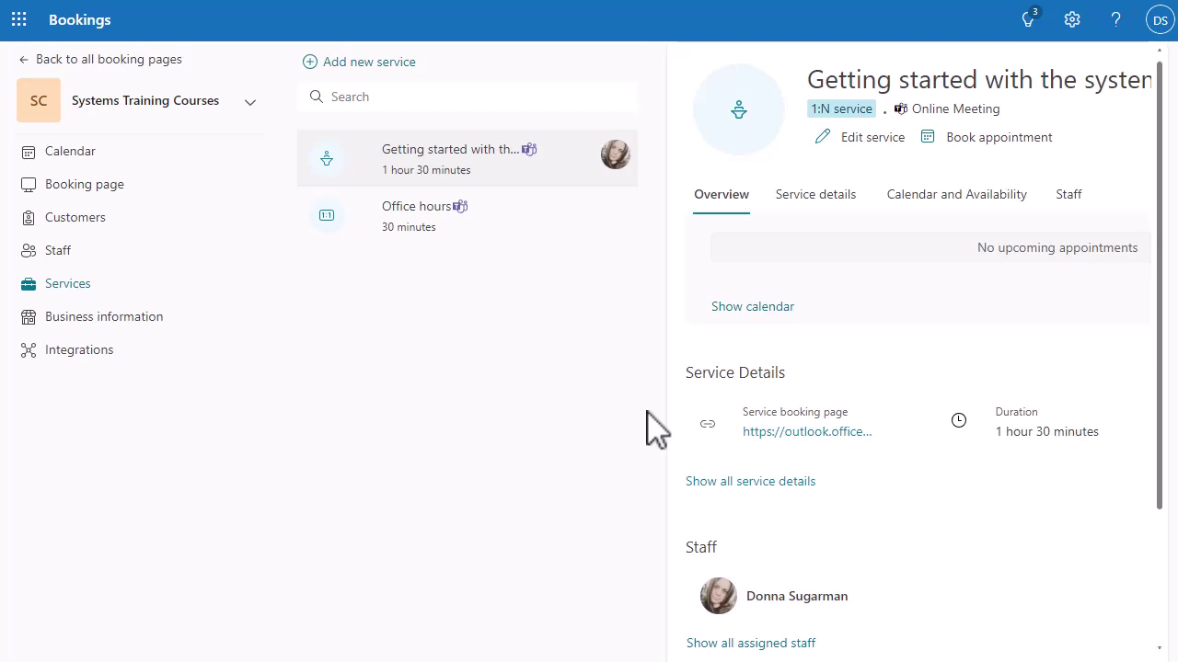
# Open the self-service booking page and check the Getting started with the system slots for August 30 and August 29 at 11:00
pyautogui.click(828, 440)
pyautogui.click(67, 184)
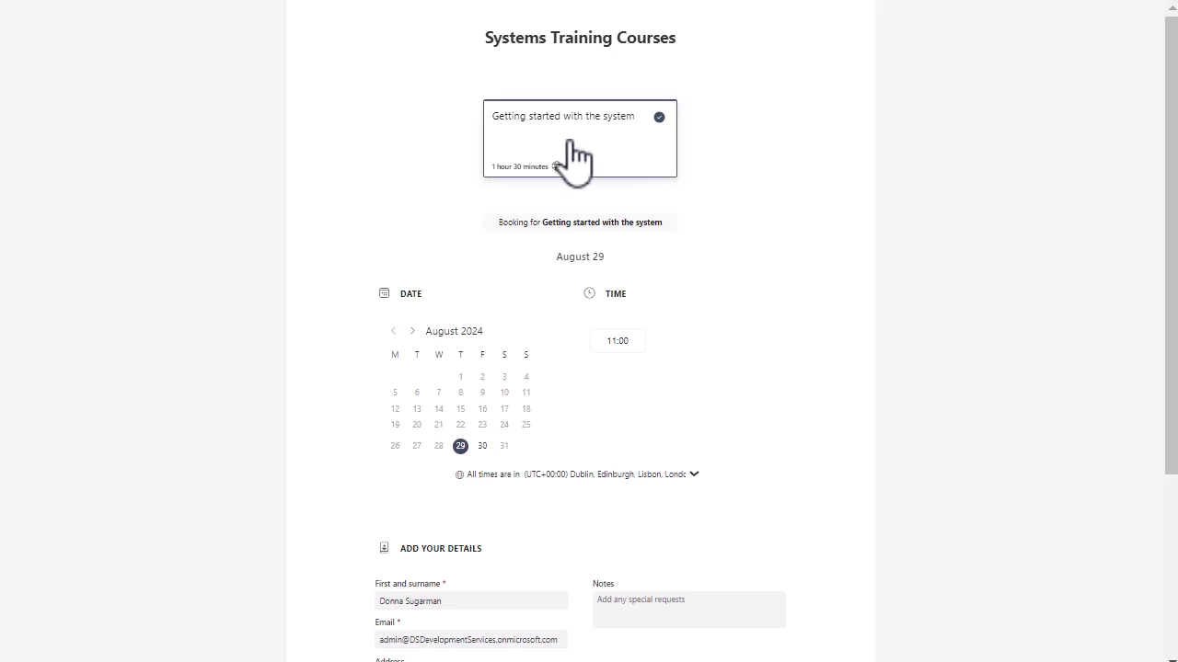
pyautogui.click(483, 446)
pyautogui.click(460, 447)
pyautogui.click(615, 340)
pyautogui.scroll(-3, 741, 451)
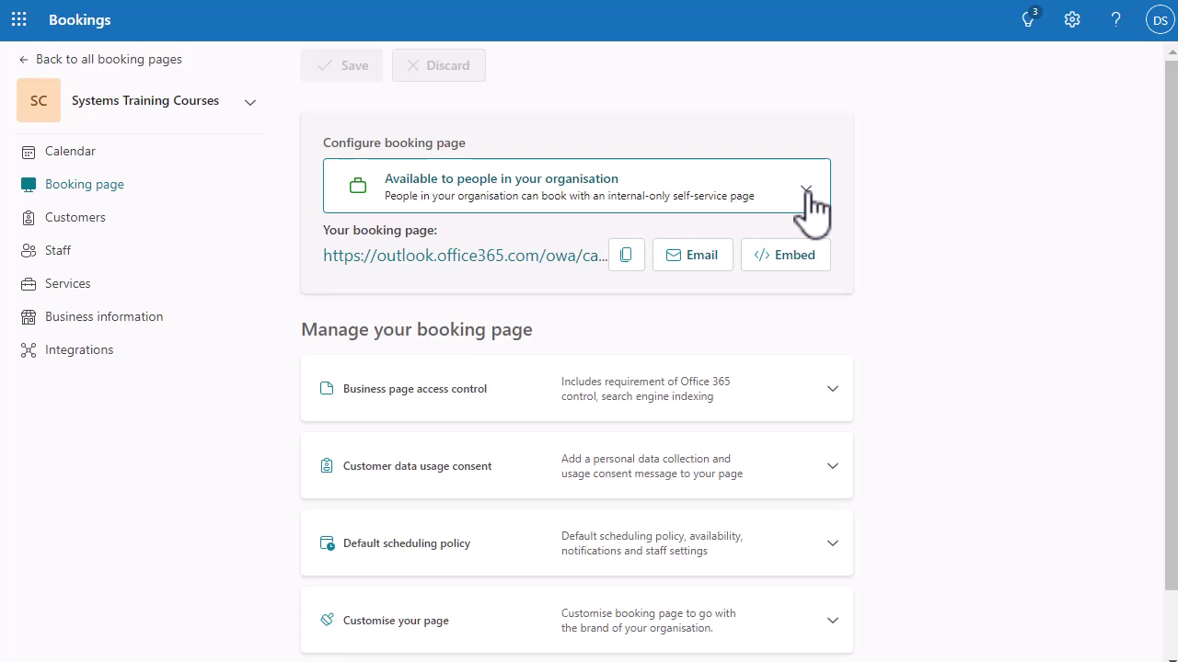
# Return to the services and open the available actions for the 29 August appointment
pyautogui.click(75, 286)
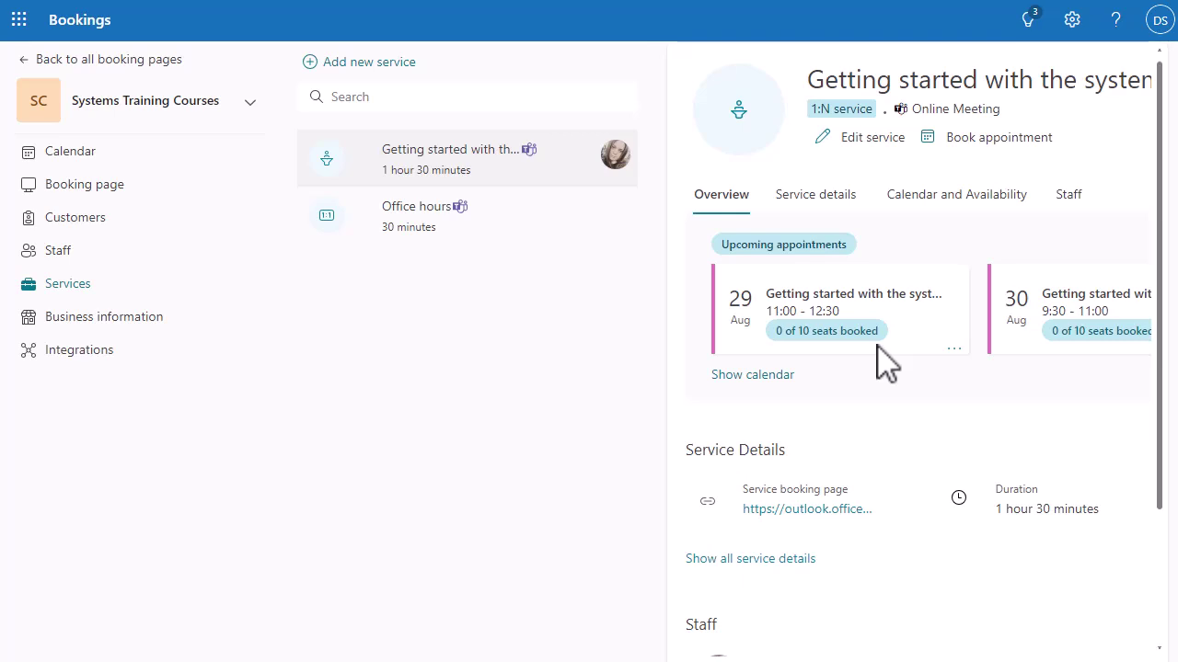
pyautogui.click(954, 349)
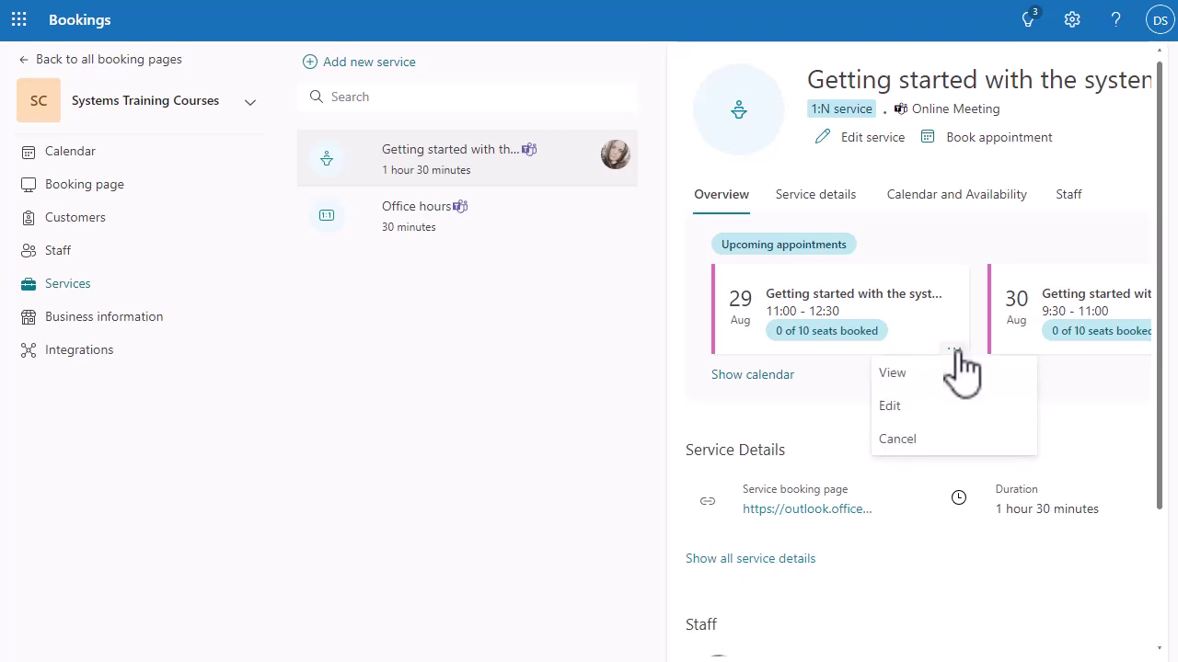